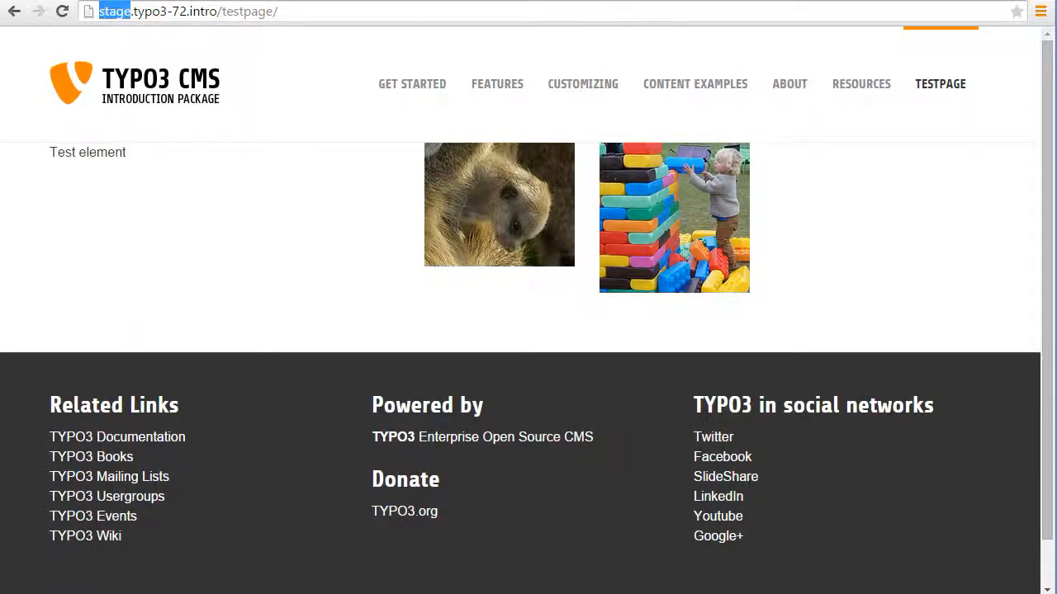
Open the testpage on the live site at live.typo3-72.intro instead of the stage site.
type("live")
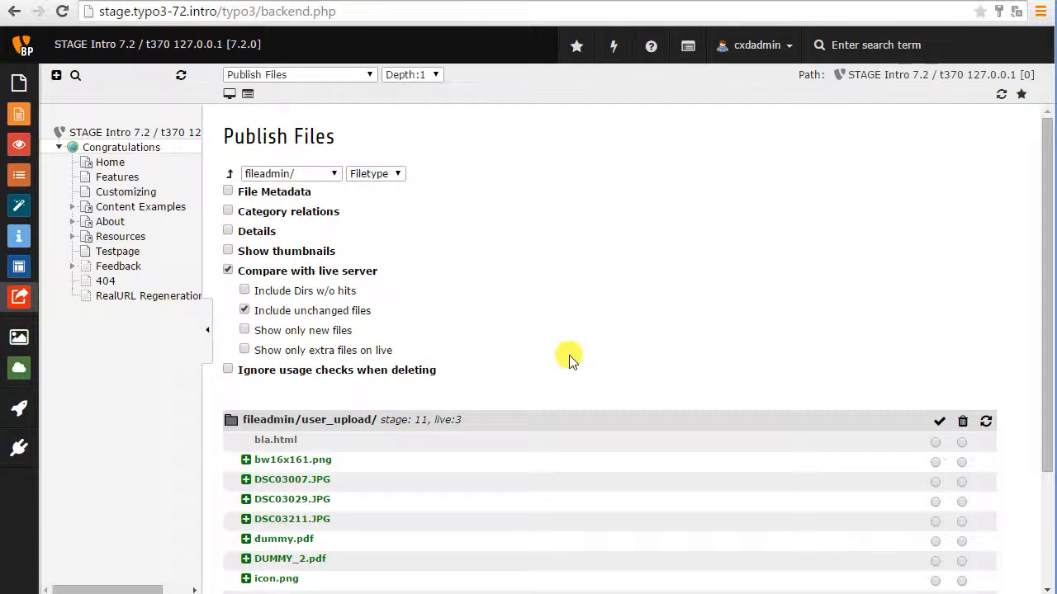
Include File Metadata in the publishing list of the fileadmin/user_upload/ folder.
scroll(569, 355, "down", 2)
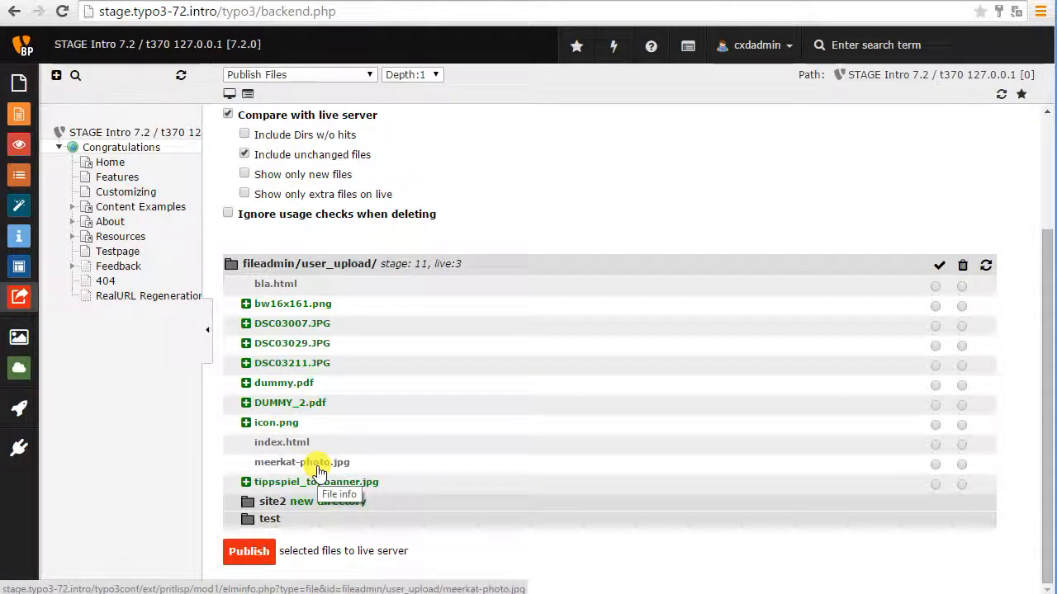
scroll(312, 264, "up", 2)
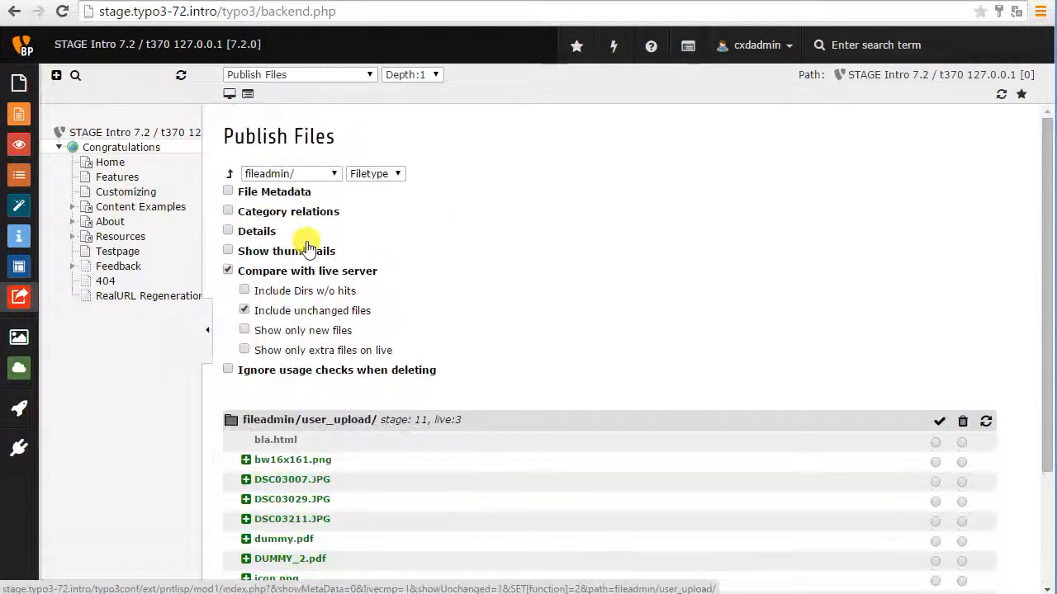
scroll(262, 436, "down", 3)
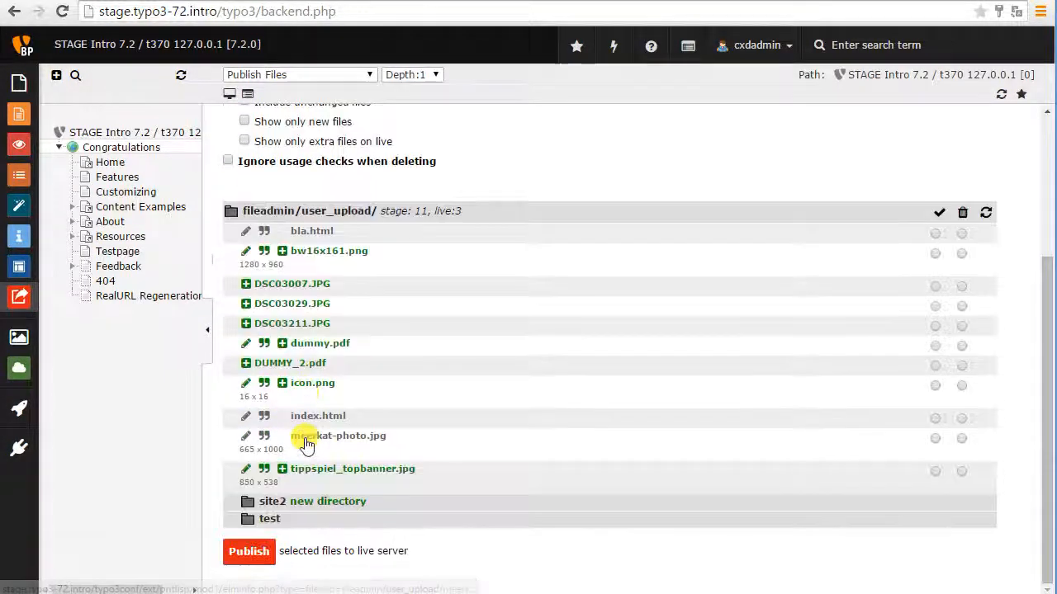
Rename meerkat-photo.jpg in fileadmin/user_upload/ to meerkat.jpg and reload the publishing view.
left_click(263, 440)
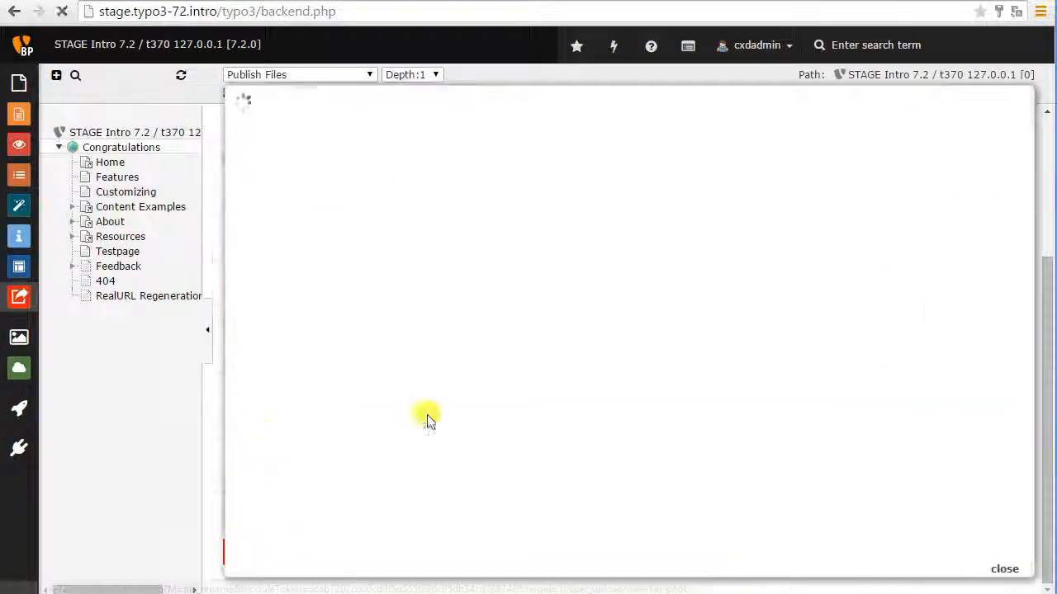
double_click(312, 202)
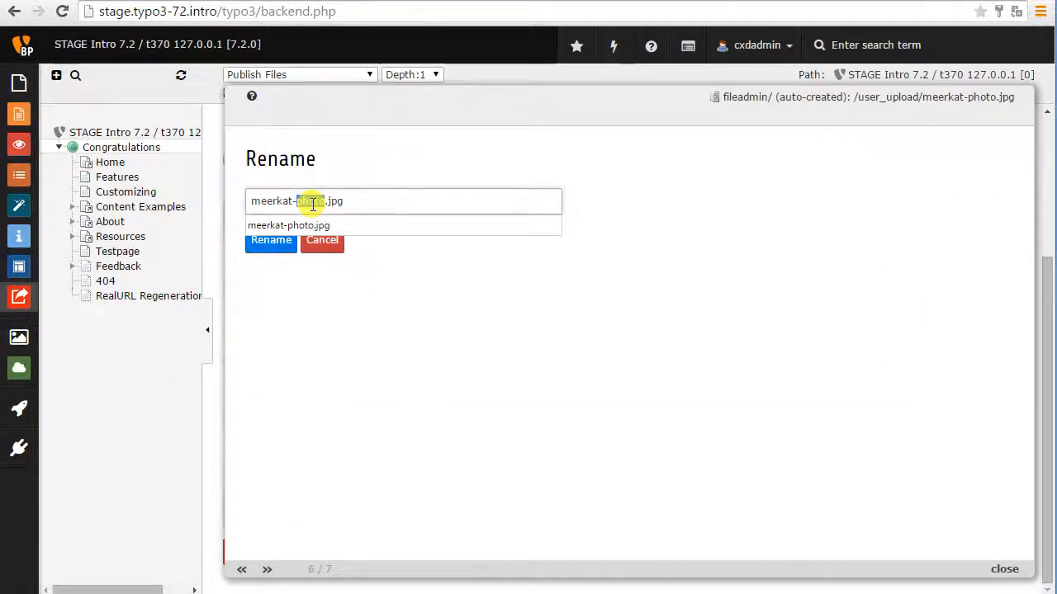
key("BackSpace")
key("BackSpace")
left_click(271, 244)
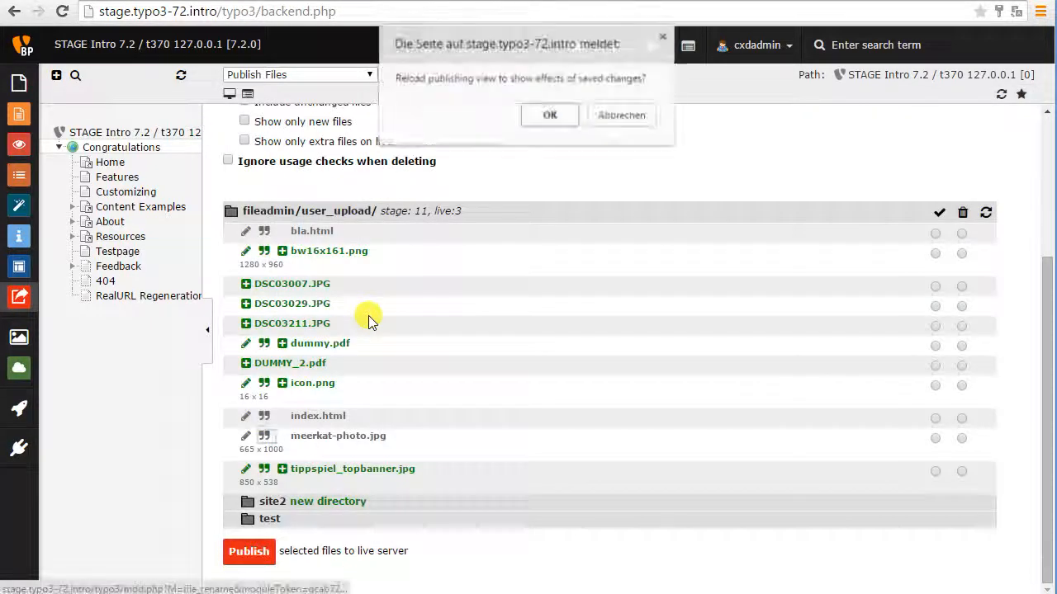
left_click(528, 114)
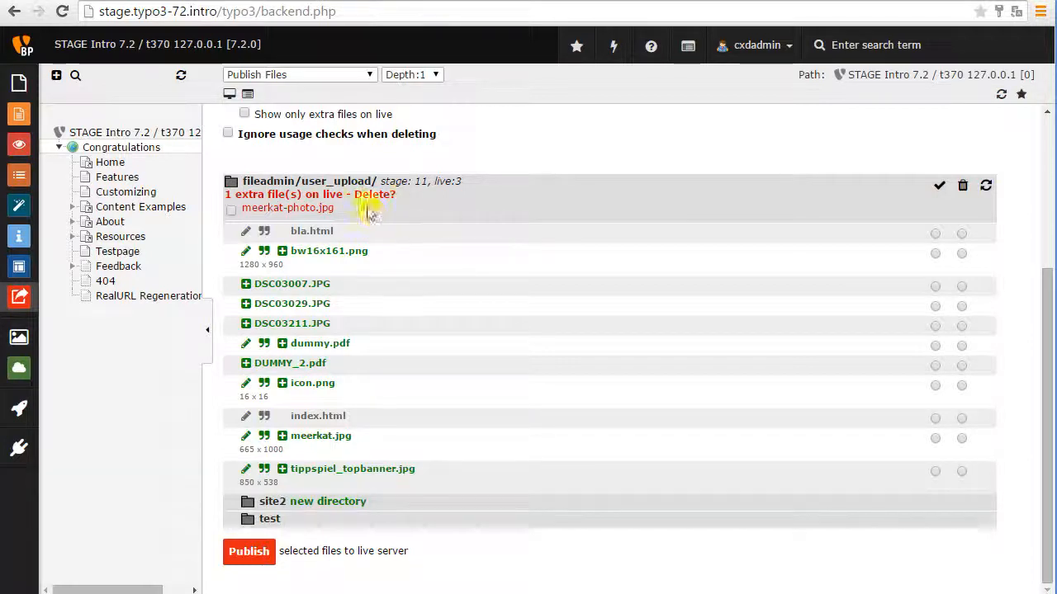
Publish the renamed meerkat.jpg to the live server, review the publishing log and return to the file list.
left_click_drag(369, 213, 243, 213)
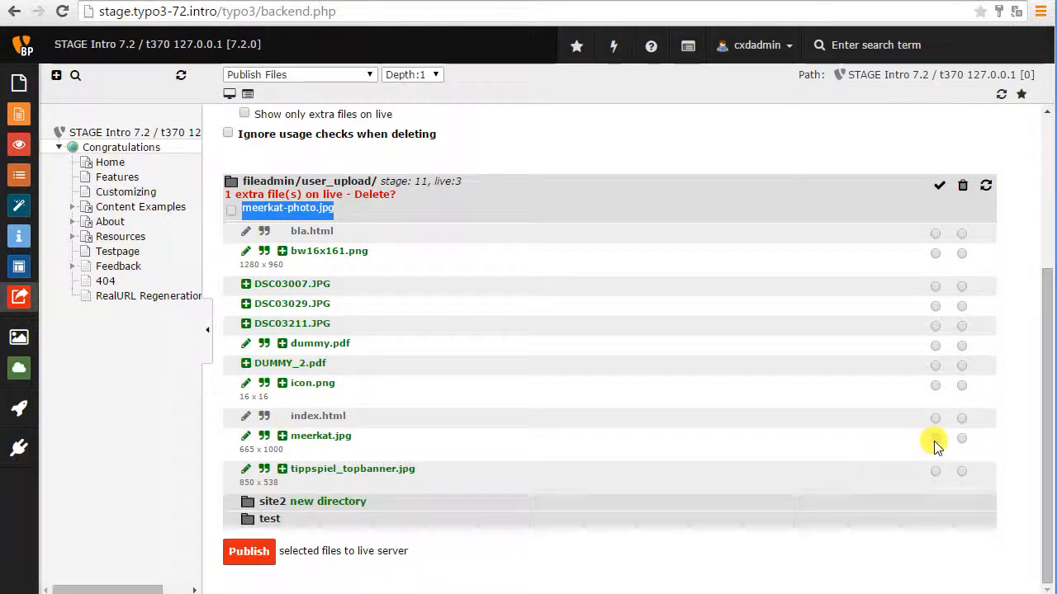
left_click(251, 551)
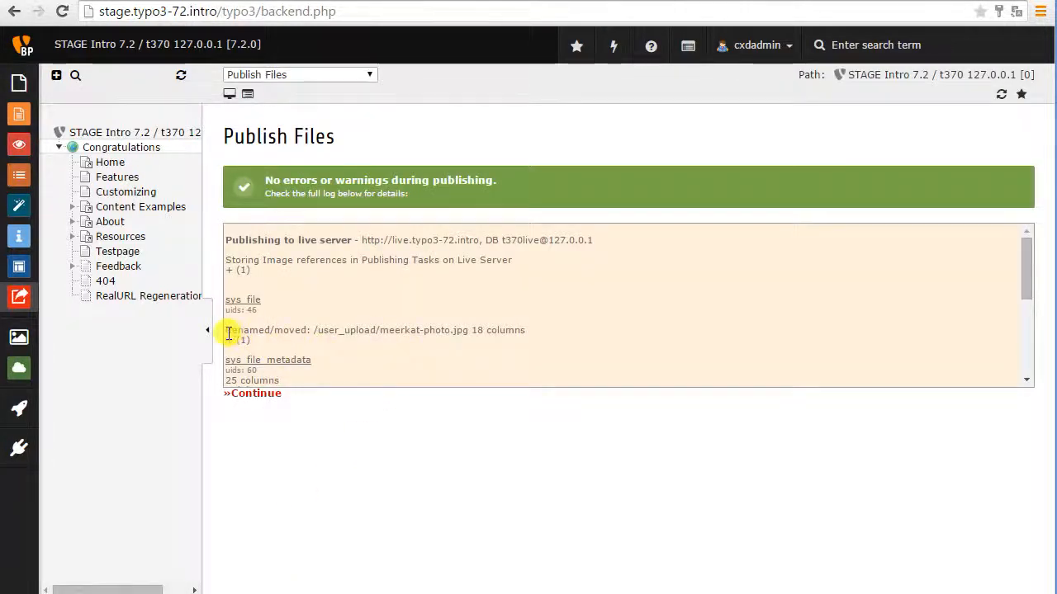
left_click_drag(229, 333, 466, 328)
scroll(520, 308, "down", 5)
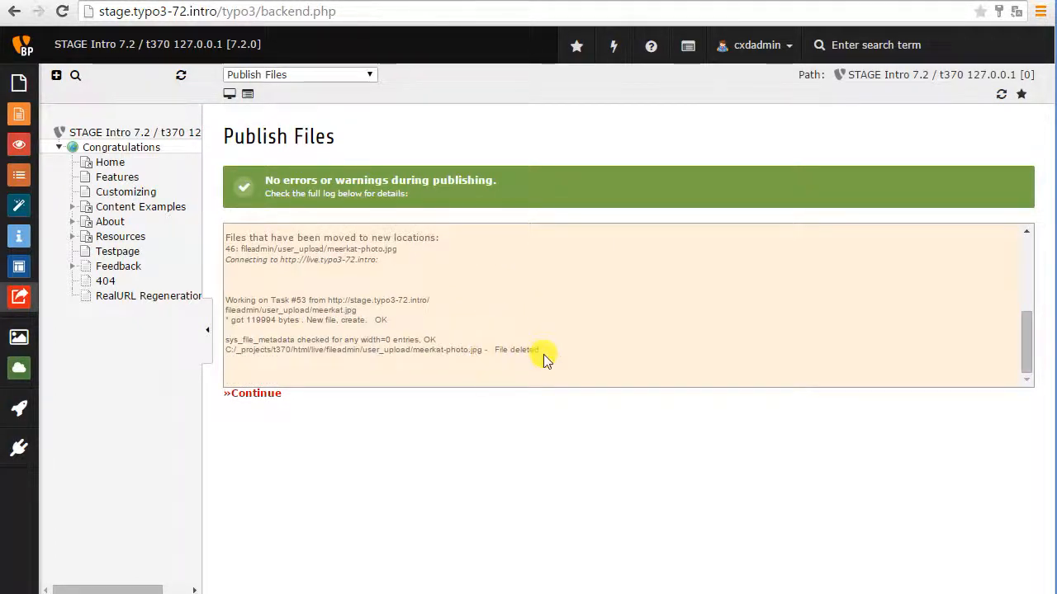
left_click(252, 394)
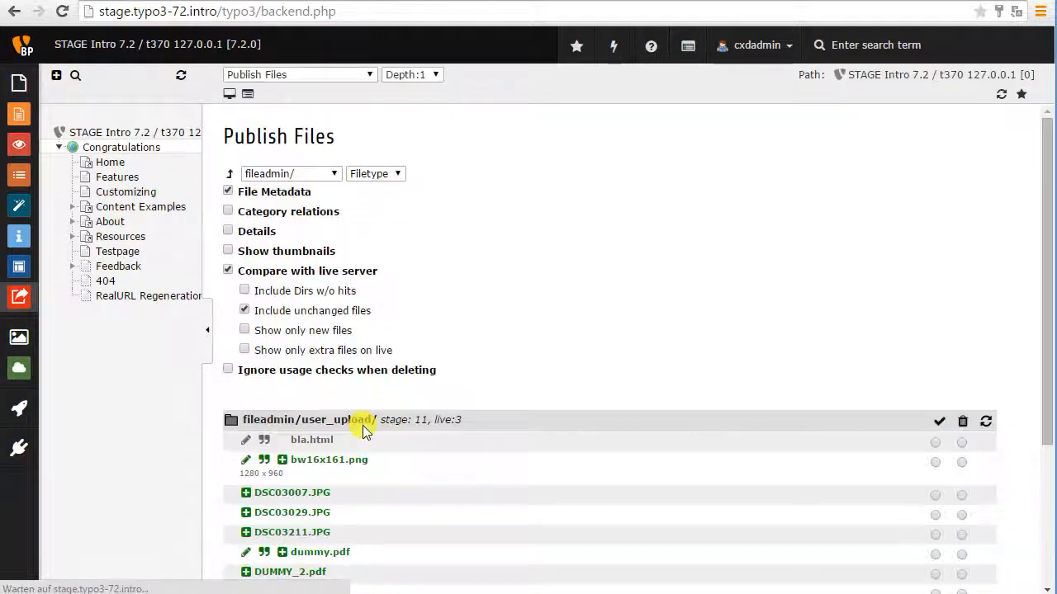
Open the test subfolder of fileadmin/user_upload/ and show thumbnails for its files.
scroll(572, 338, "down", 3)
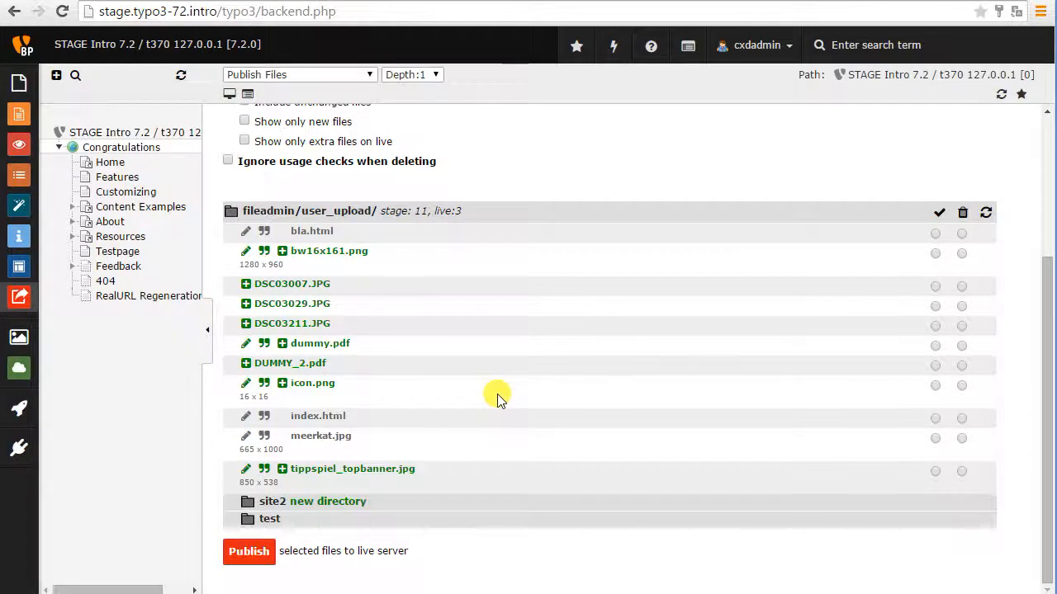
left_click(269, 518)
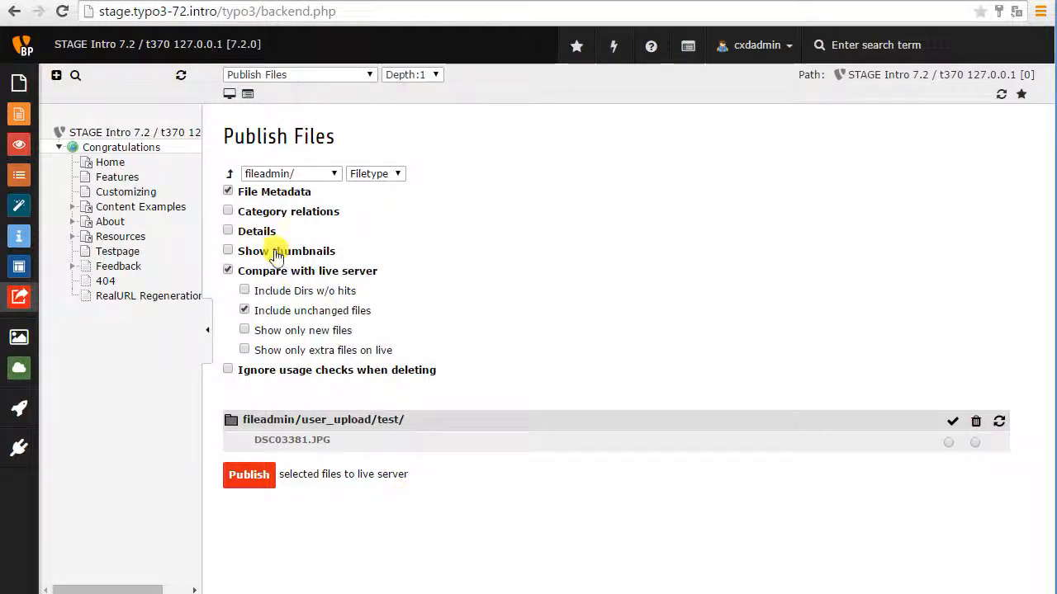
left_click(274, 251)
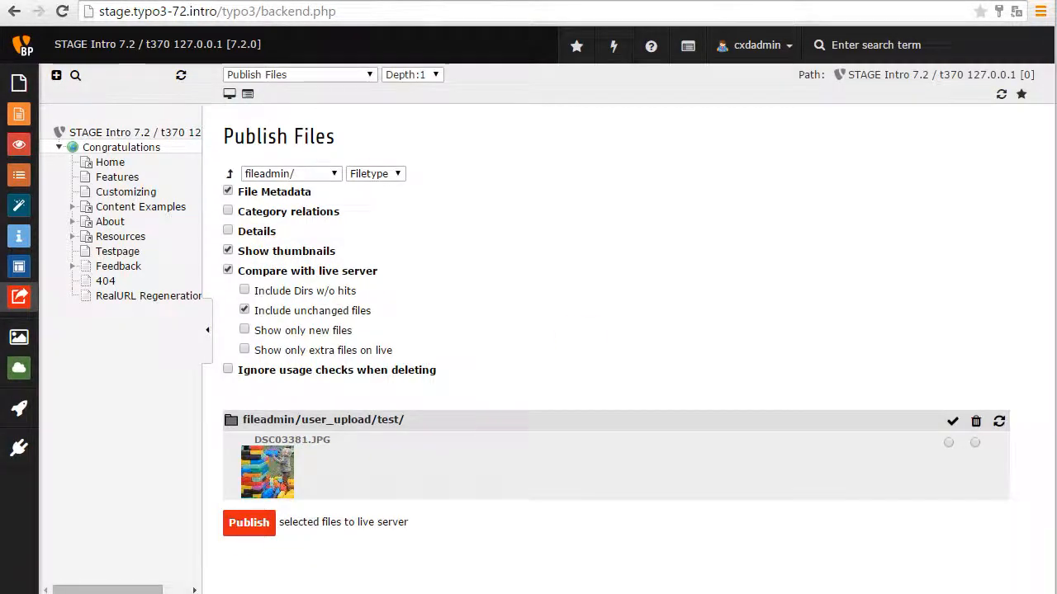
Switch to Photoshop and flip the canvas of DSC03381.JPG horizontally.
left_click_drag(1010, 358, 545, 104)
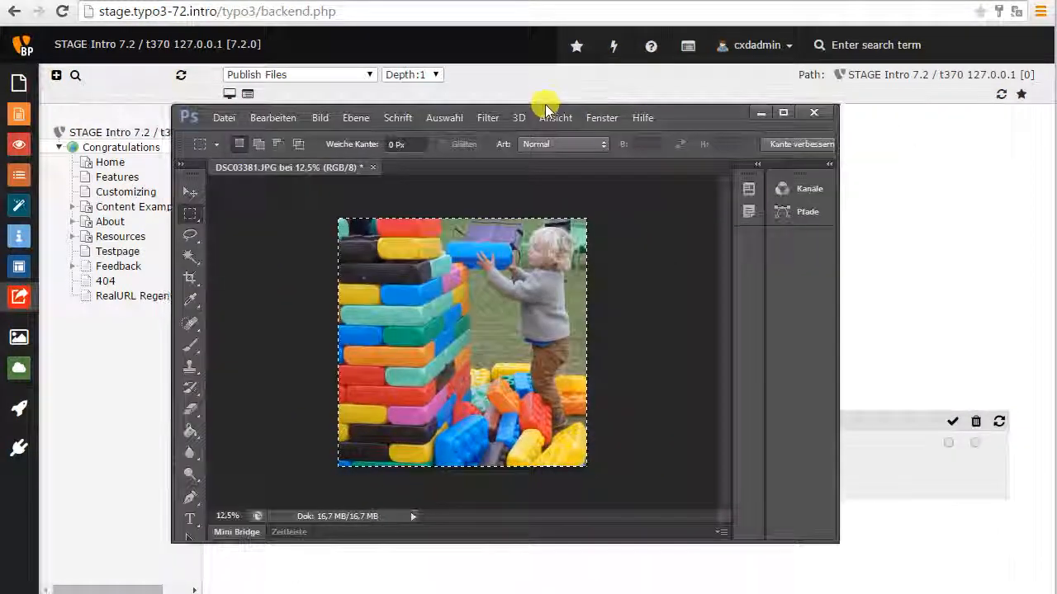
left_click(321, 119)
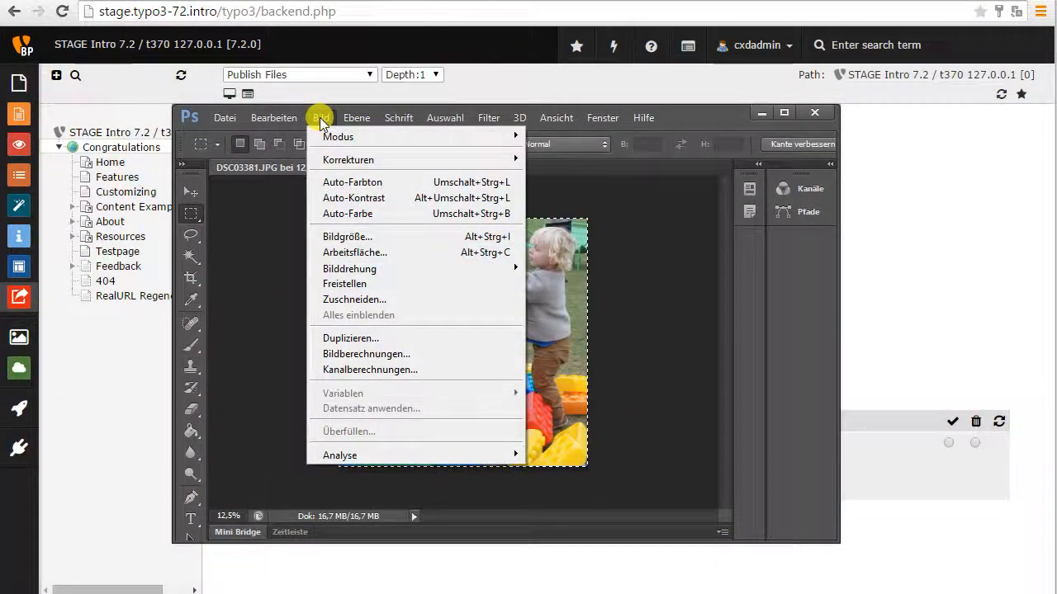
mouse_move(351, 269)
left_click(269, 336)
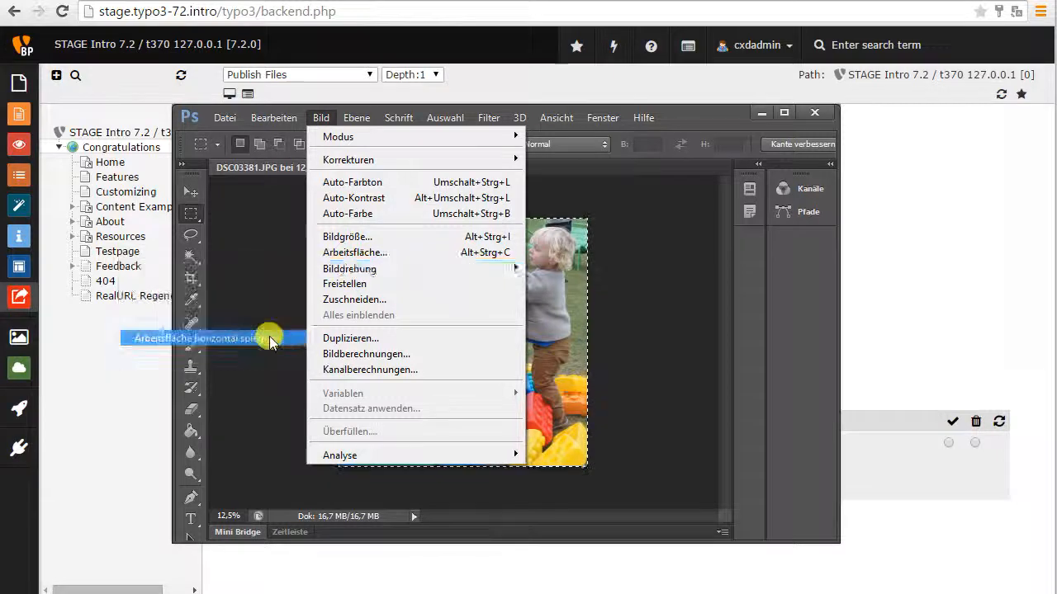
Crop the flipped picture to a selection of about 2232 by 2224 px, starting from its upper-left corner.
left_click_drag(337, 212, 568, 447)
left_click(321, 117)
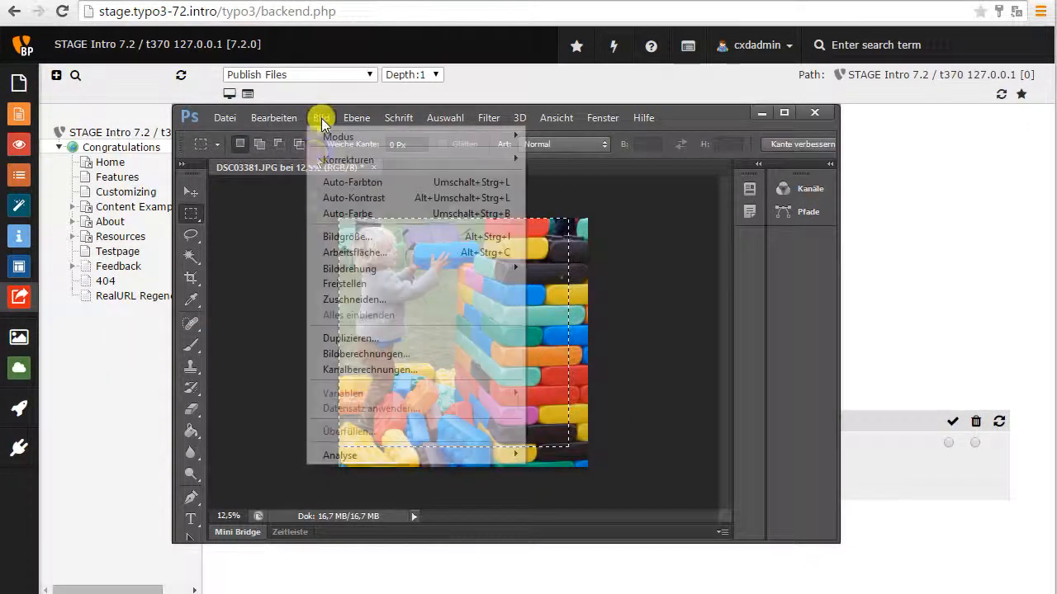
left_click(349, 281)
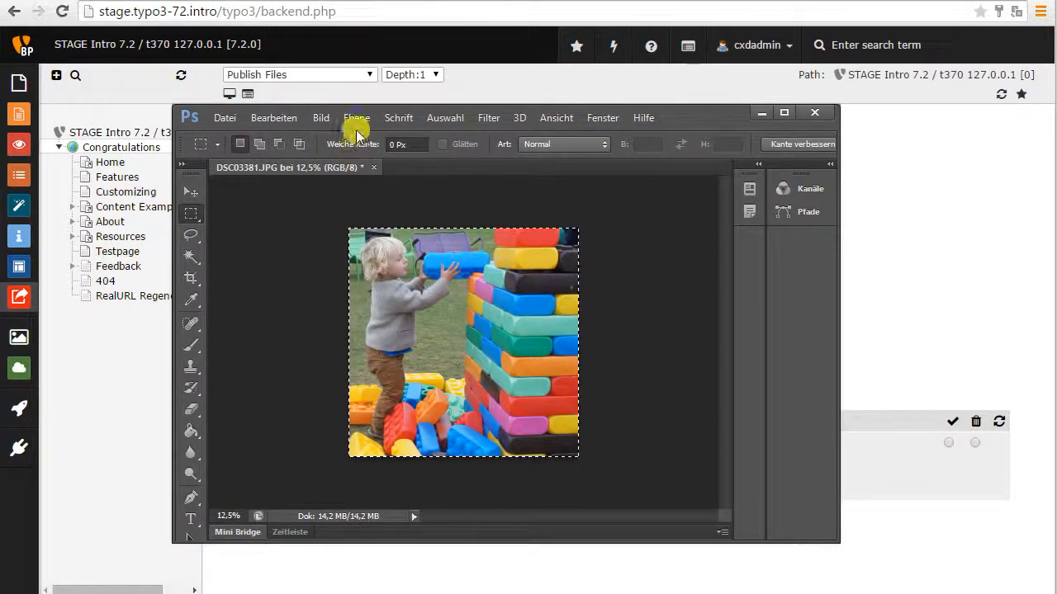
Shift the picture's hue by +16 with the Hue/Saturation (Farbton/Sättigung) adjustment.
left_click(321, 117)
mouse_move(344, 159)
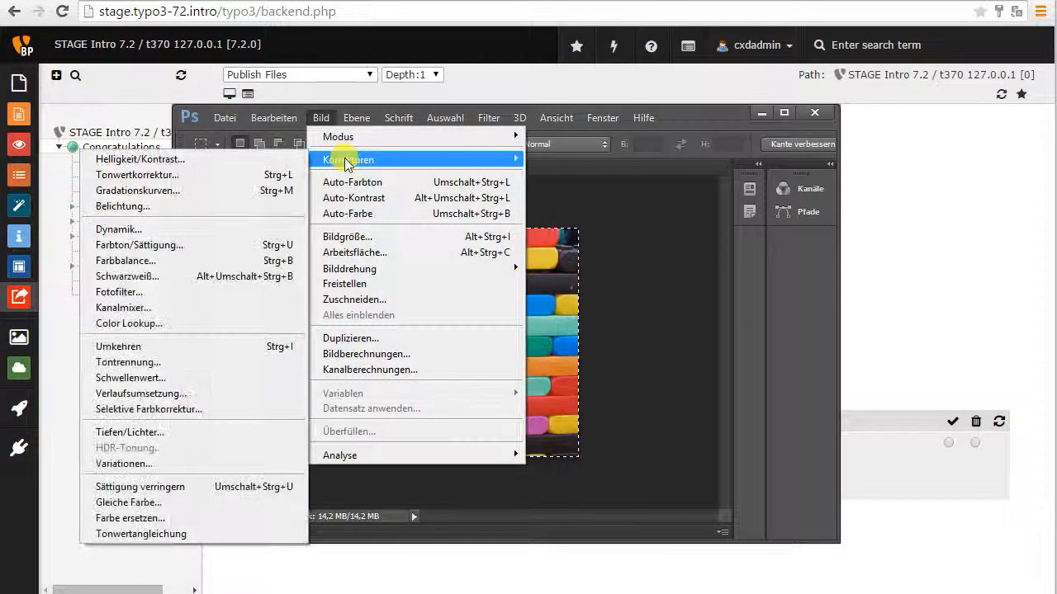
left_click(213, 246)
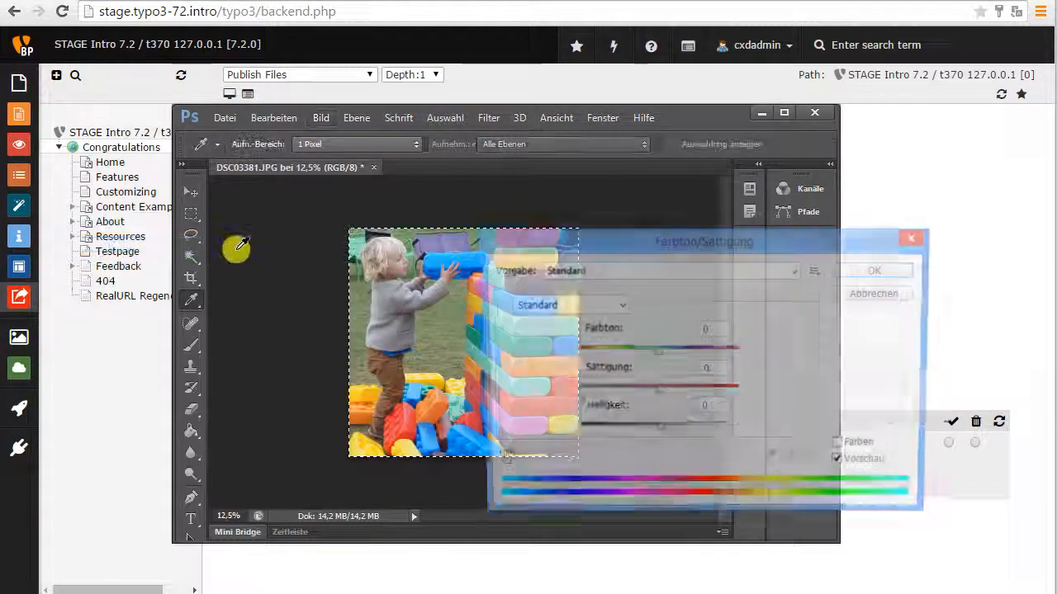
left_click(671, 350)
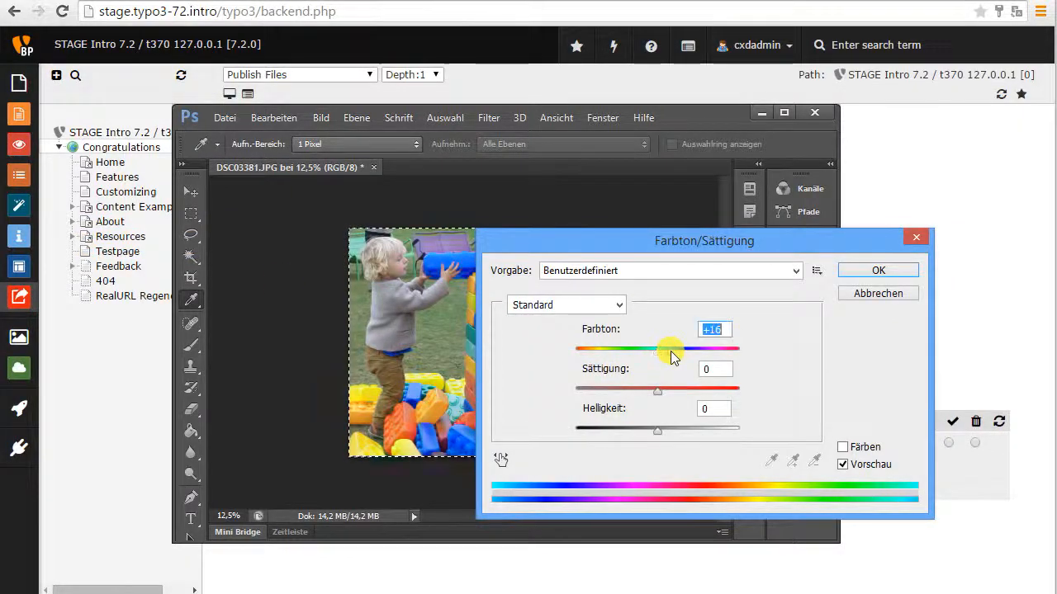
left_click(859, 271)
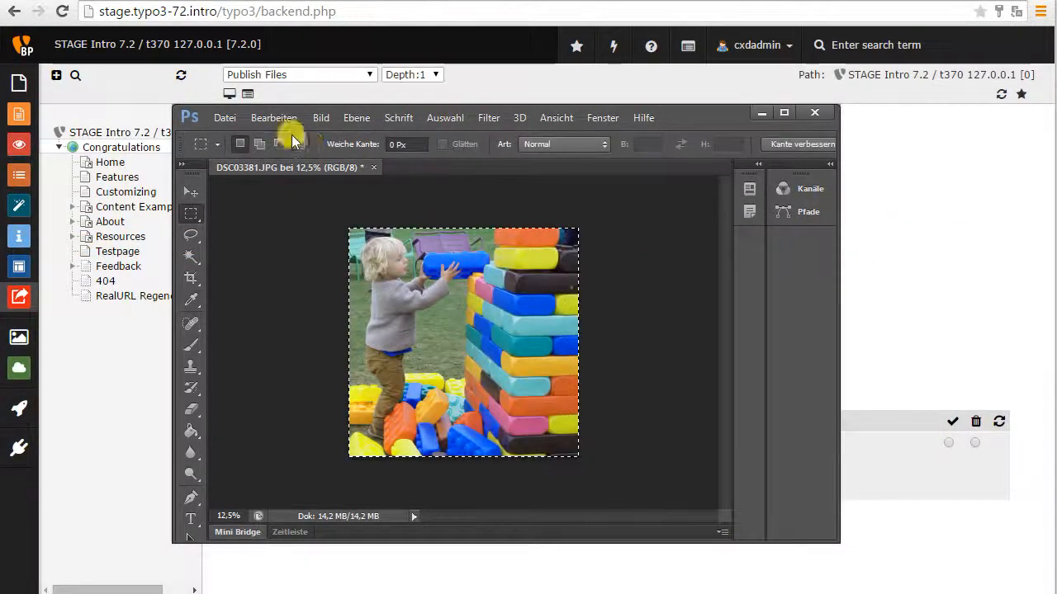
Save the edited picture for the web at medium quality 30, replacing DSC03381.JPG, and return to the TYPO3 backend.
left_click(230, 120)
left_click(300, 274)
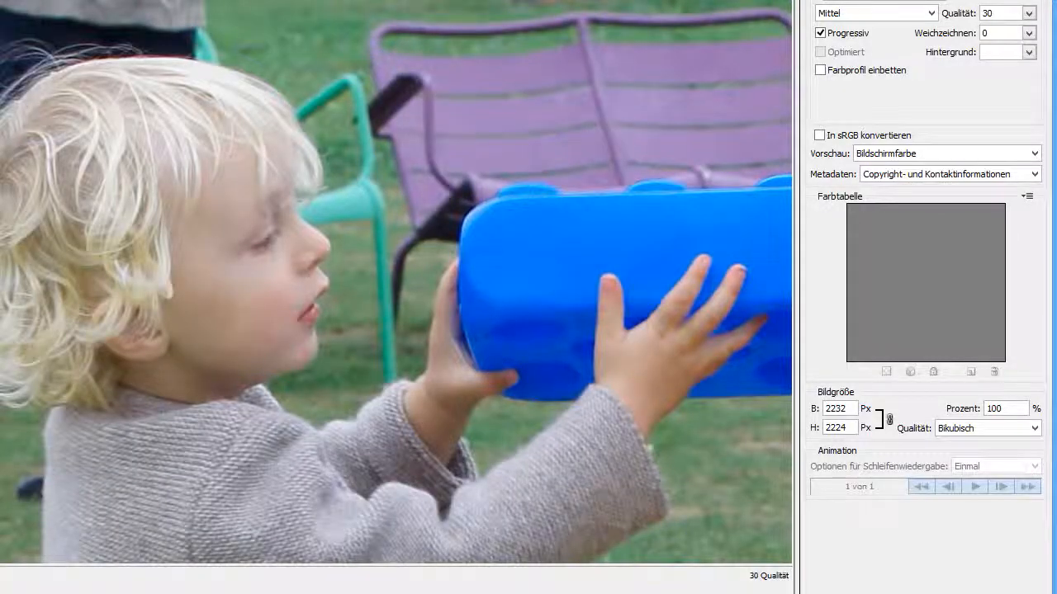
key("Return")
left_click(561, 509)
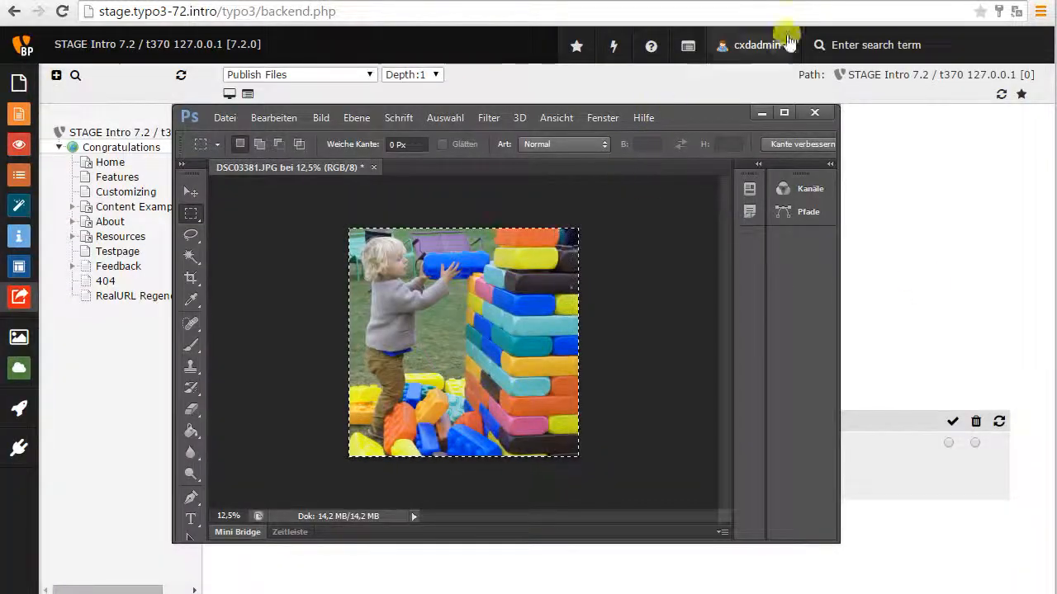
left_click(784, 2)
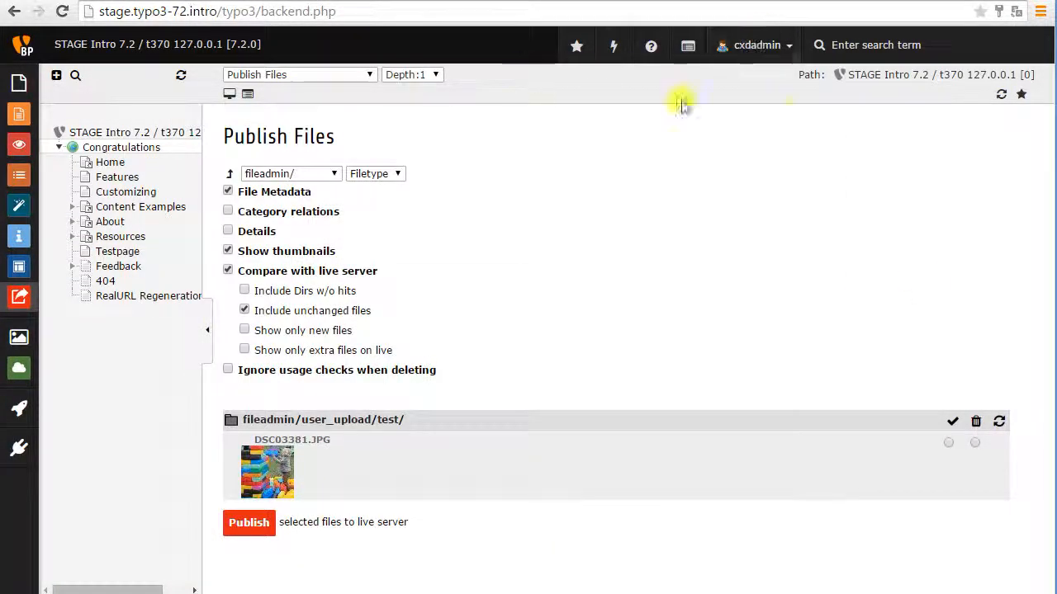
Refresh the publishing view and inspect the file info of DSC03381.JPG, comparing its local and remote pictures.
left_click(1002, 94)
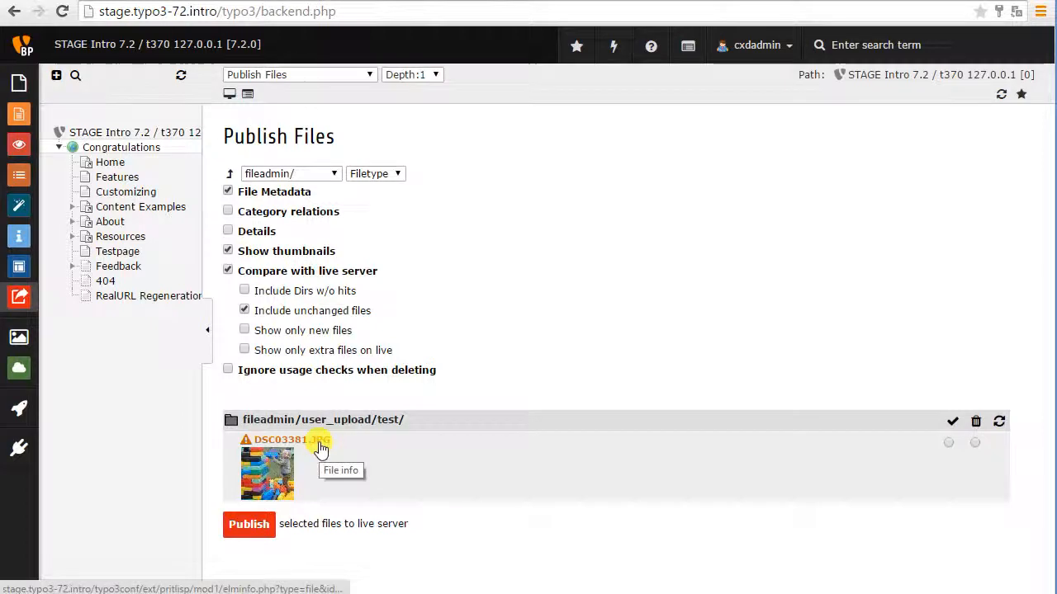
left_click(321, 442)
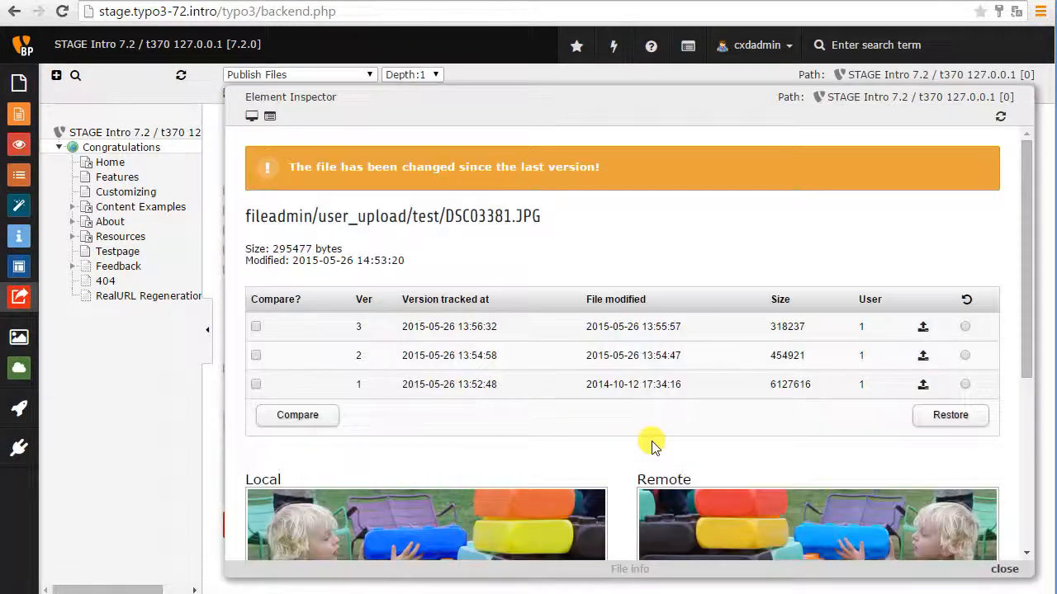
scroll(652, 446, "down", 4)
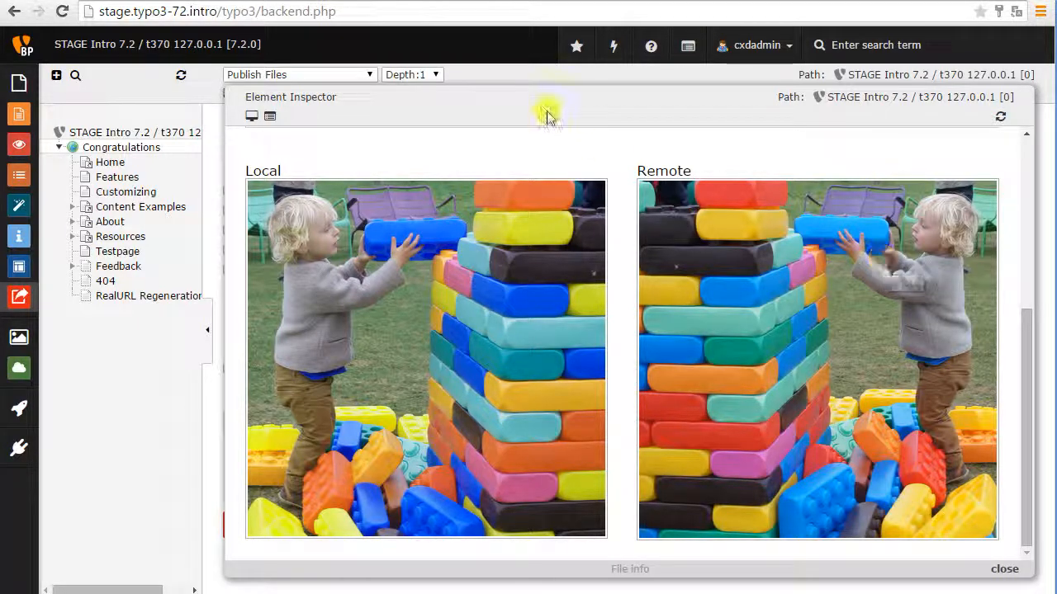
left_click(861, 244)
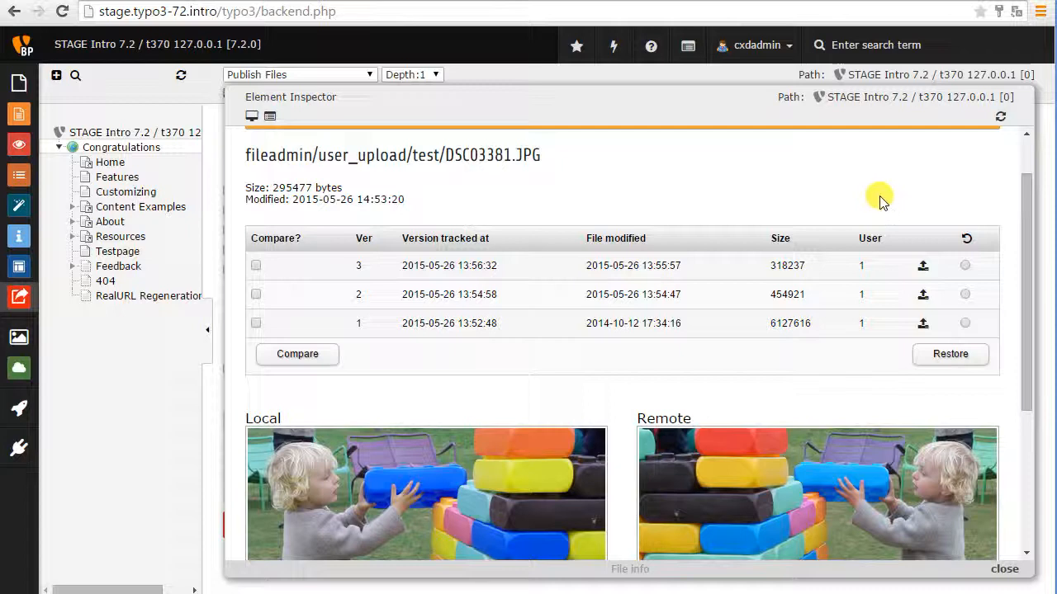
Preview tracked versions 1 and 2 of DSC03381.JPG in the Element Inspector.
left_click(923, 324)
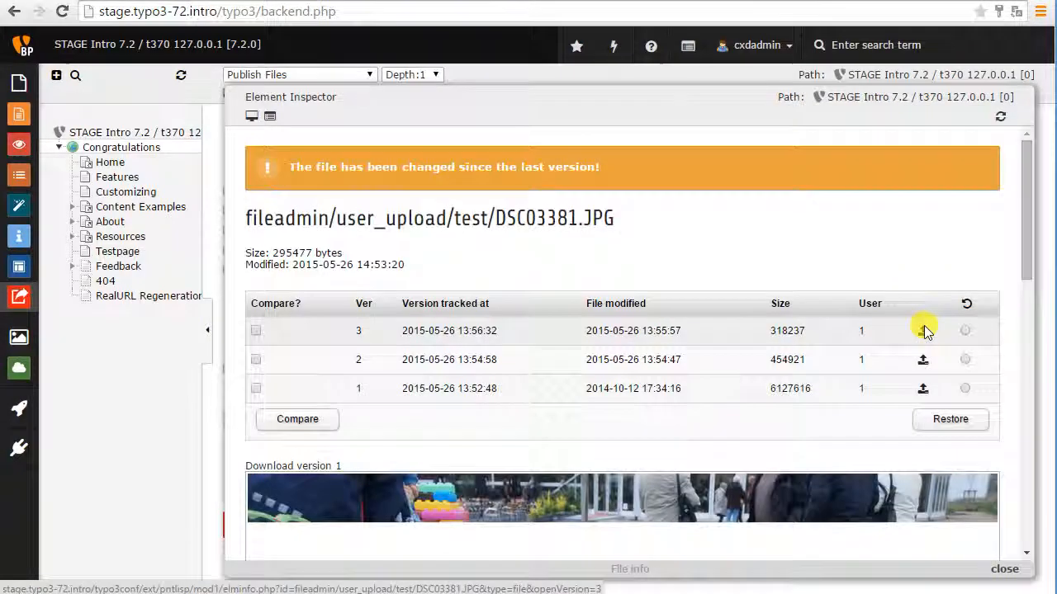
scroll(924, 330, "down", 5)
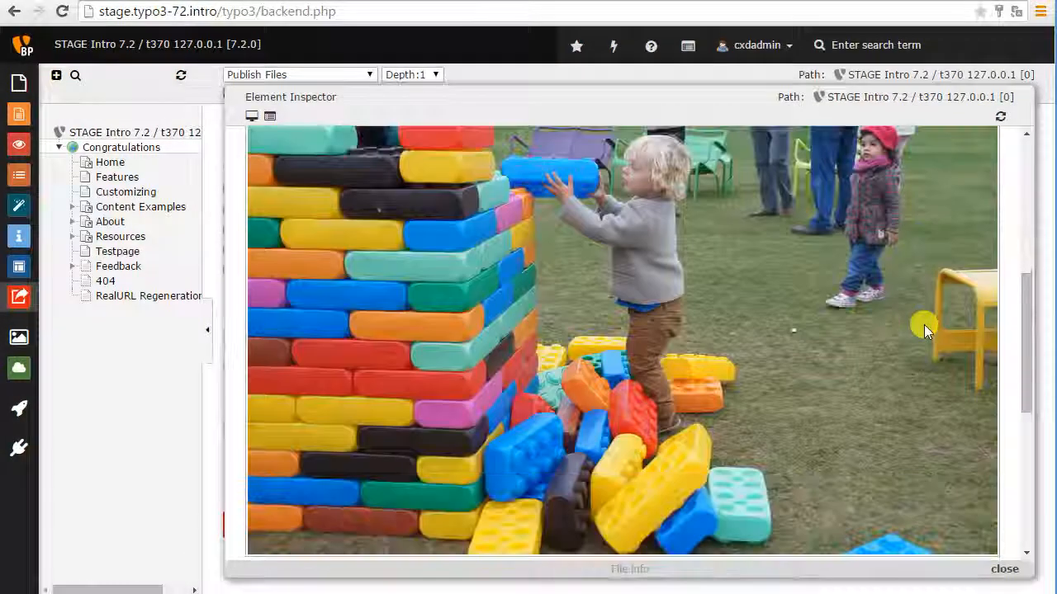
scroll(924, 324, "down", 3)
scroll(924, 324, "up", 5)
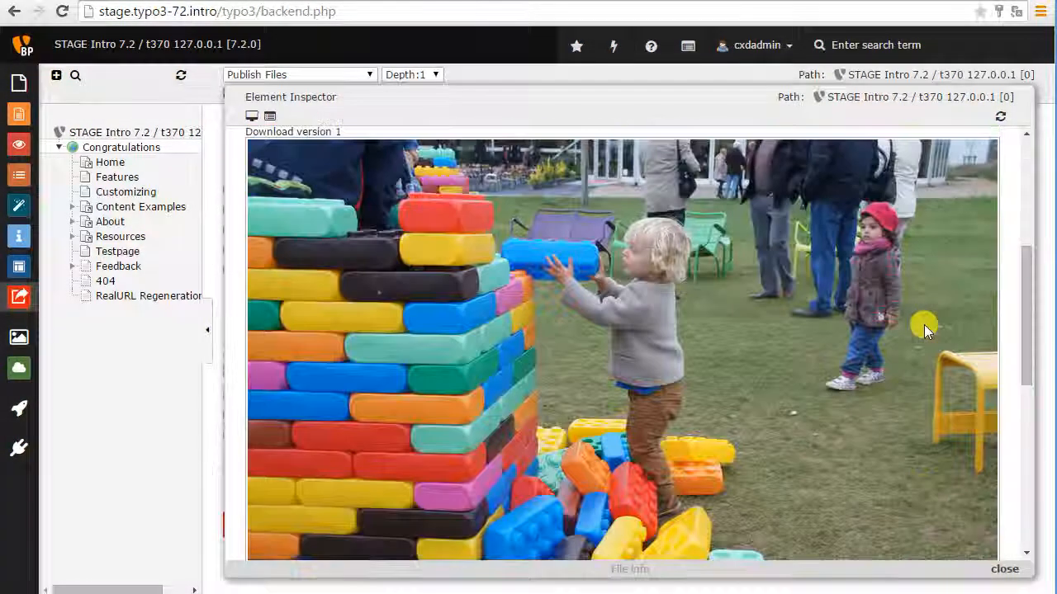
scroll(924, 325, "up", 3)
left_click(923, 360)
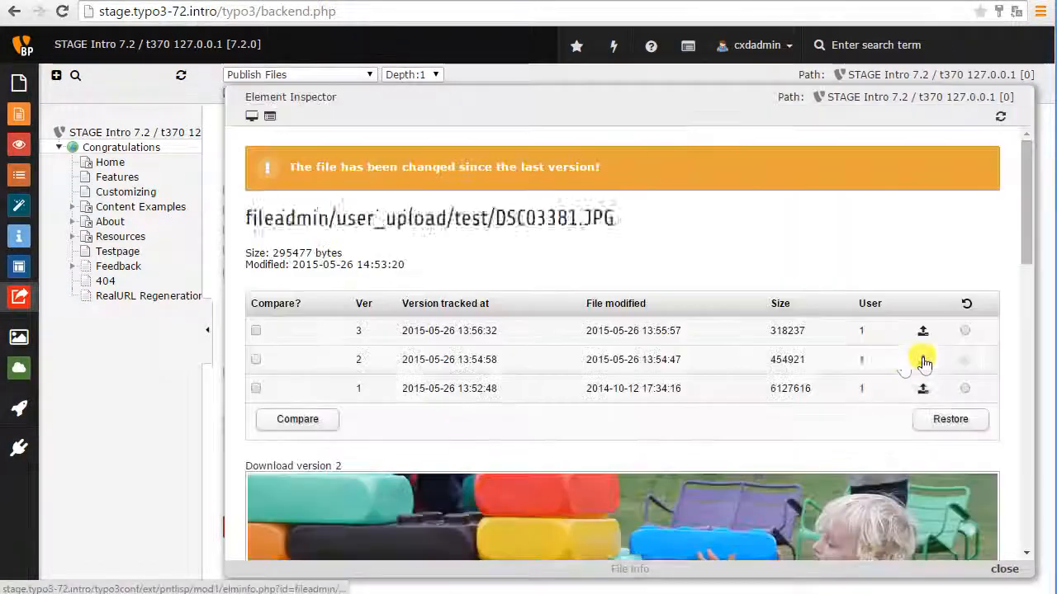
Preview tracked version 3 of DSC03381.JPG, compare it with the local and remote pictures, and close the Element Inspector.
scroll(880, 349, "down", 4)
scroll(879, 349, "down", 1)
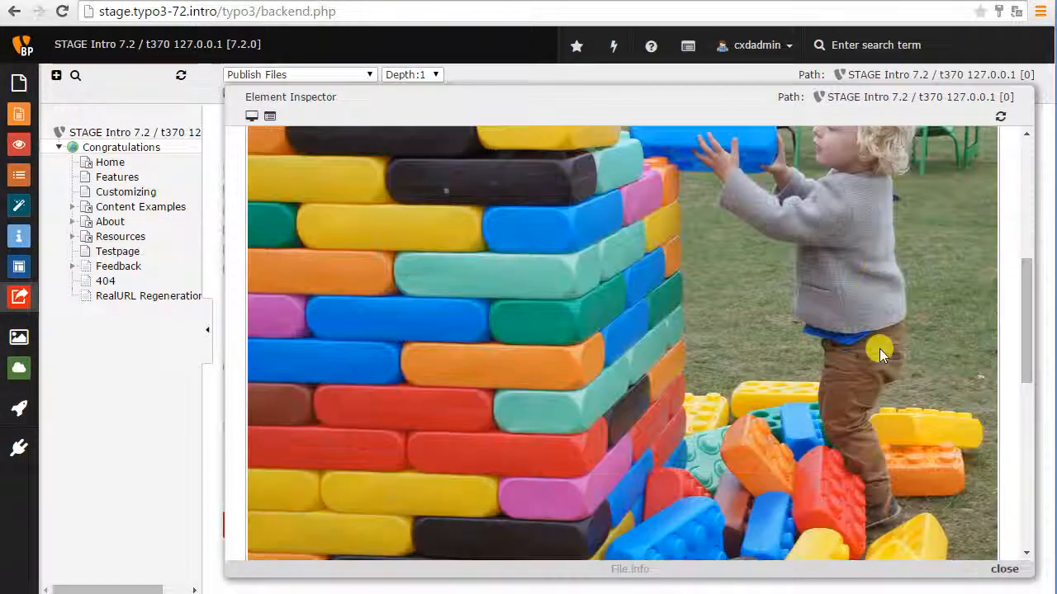
scroll(879, 348, "up", 5)
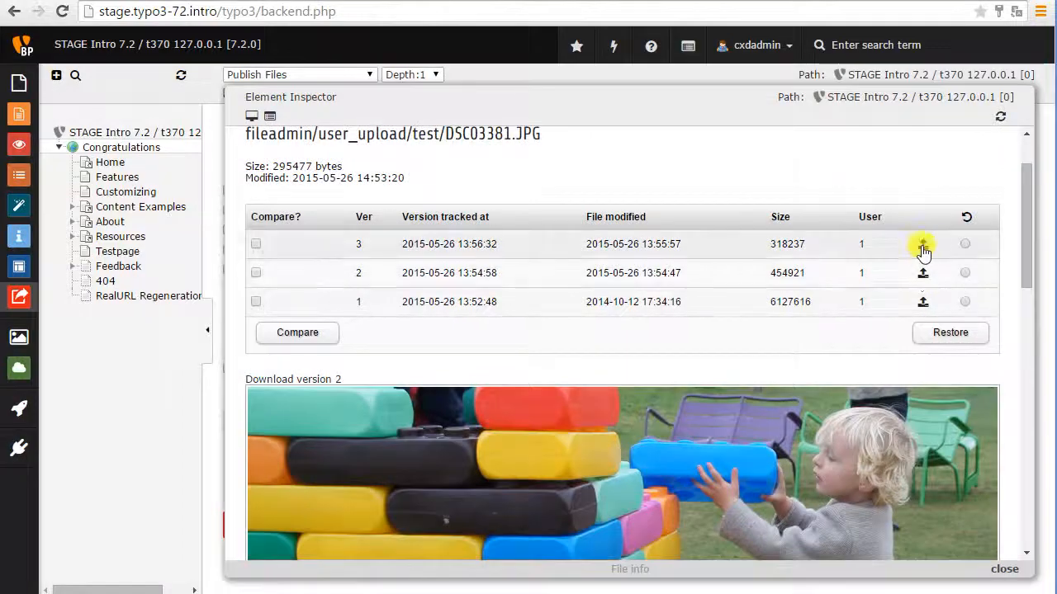
left_click(923, 248)
scroll(840, 311, "down", 4)
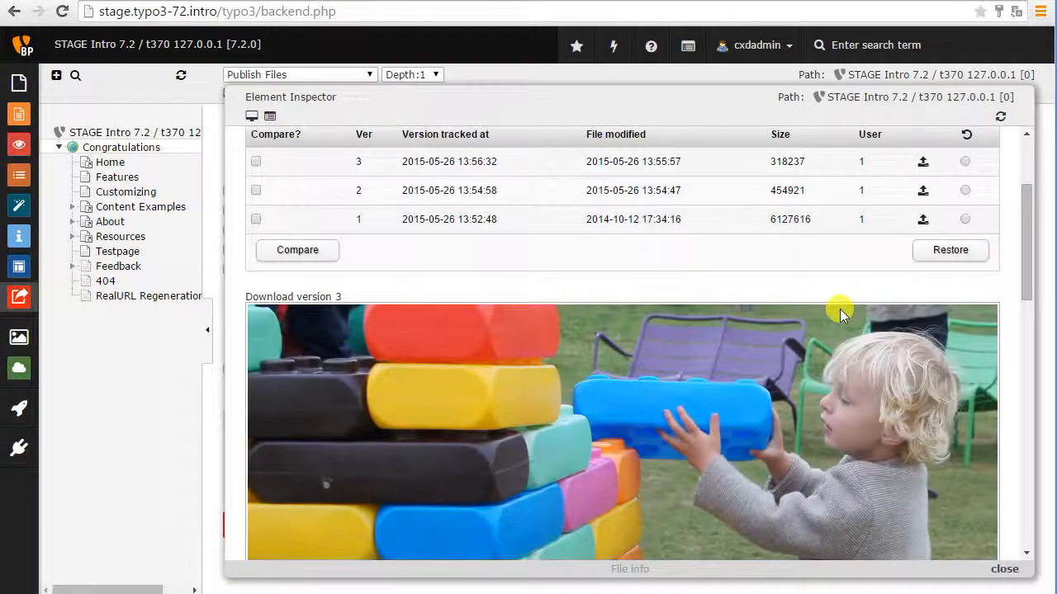
scroll(840, 308, "down", 10)
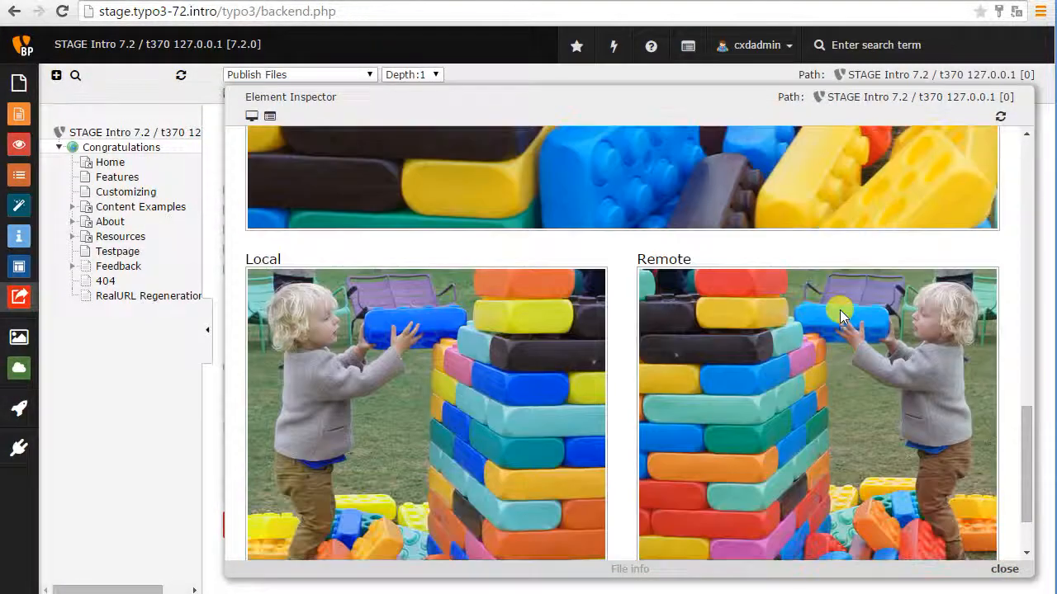
scroll(496, 293, "down", 2)
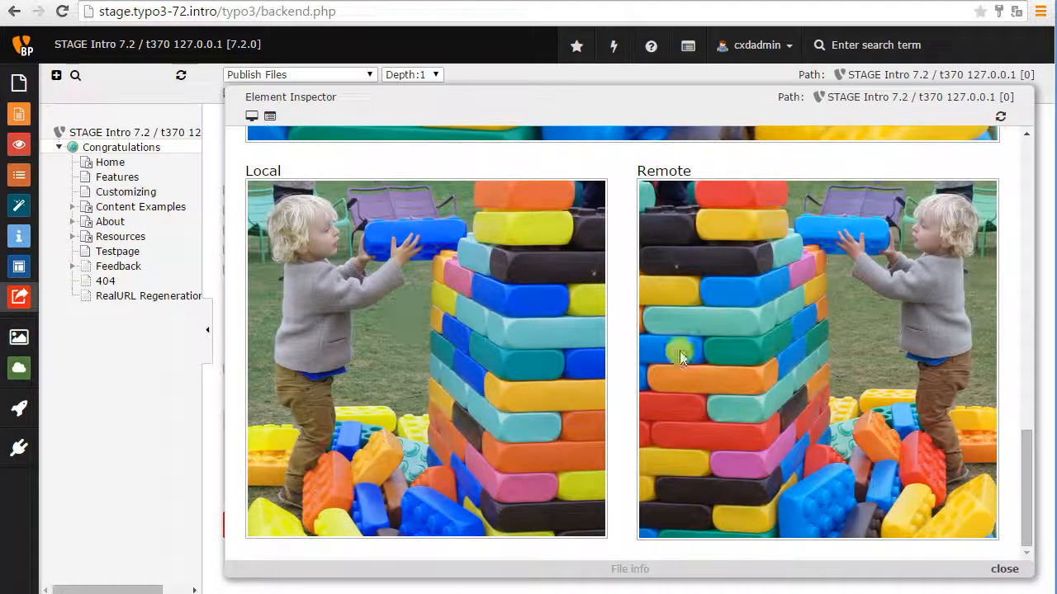
scroll(677, 351, "up", 15)
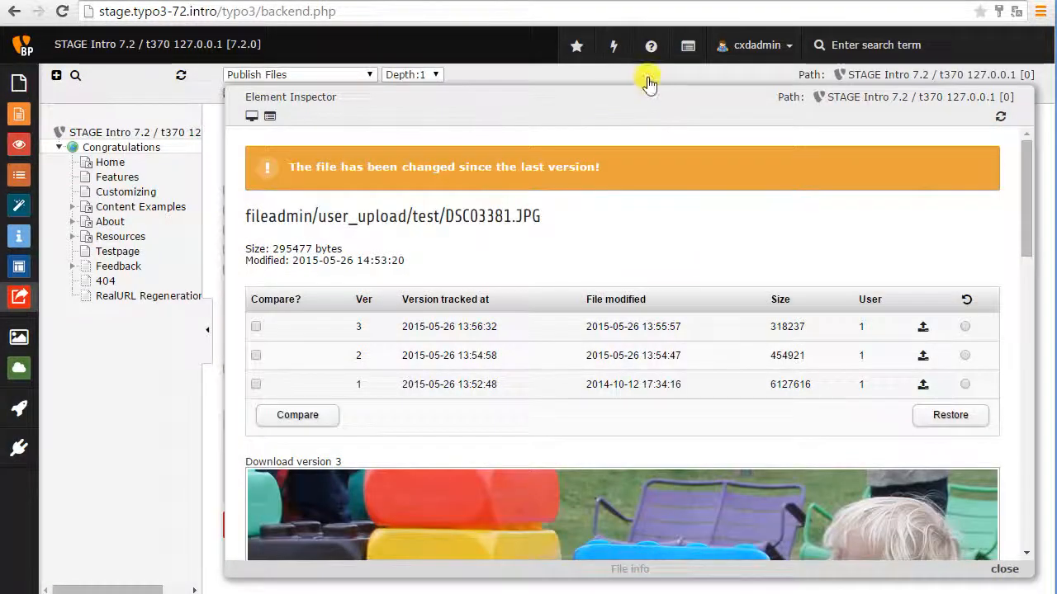
left_click(649, 83)
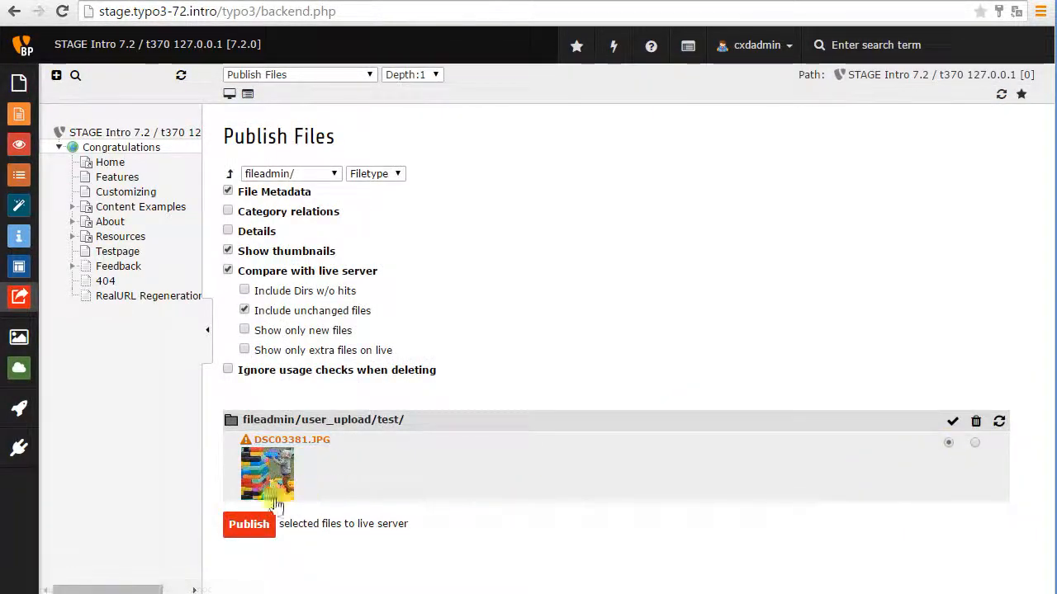
Publish the changed DSC03381.JPG from fileadmin/user_upload/test/ to the live server and return to the file listing.
left_click(247, 523)
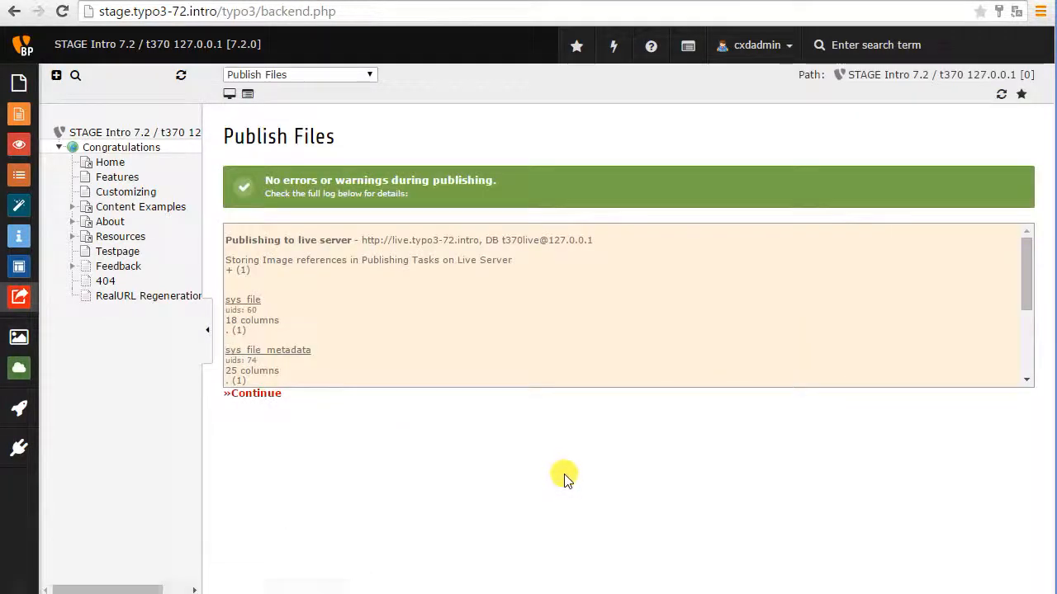
left_click(260, 396)
Compare tracked versions 3 and 2 of DSC03381.JPG side by side in its file info, and close the inspector.
left_click(318, 442)
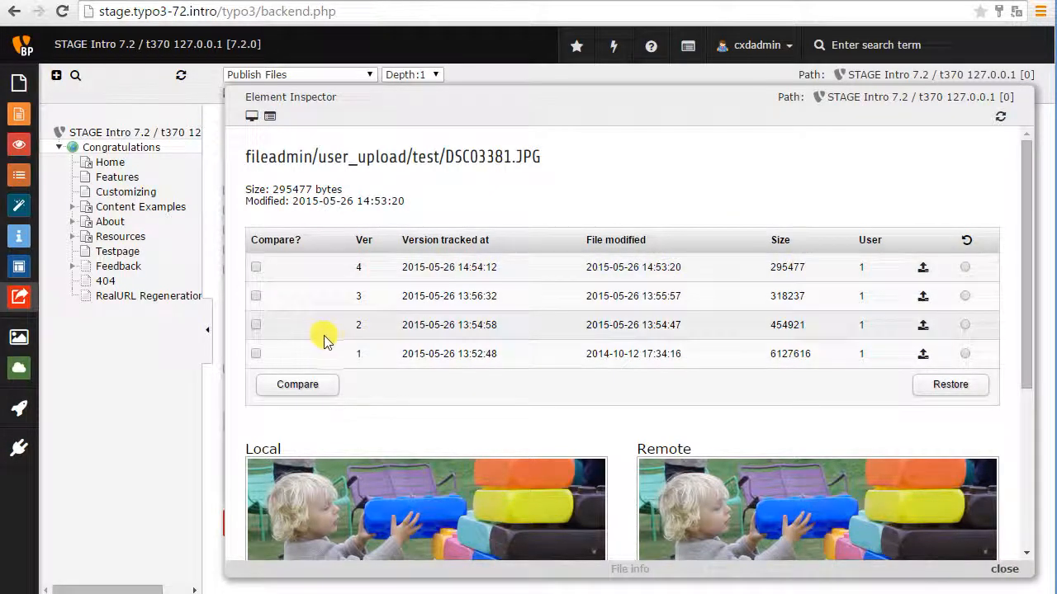
scroll(431, 351, "down", 1)
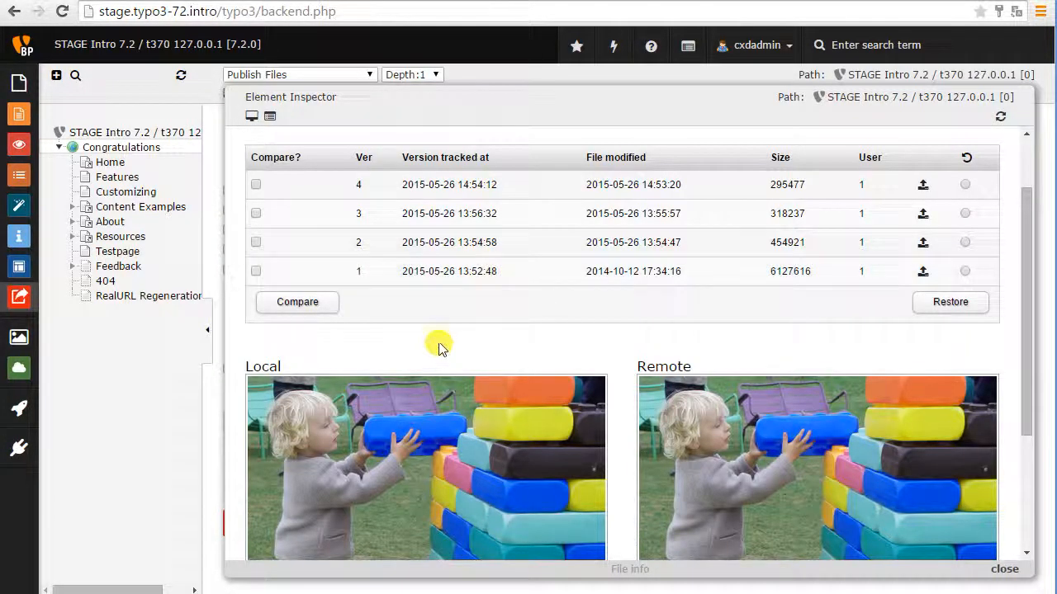
left_click(255, 214)
left_click(255, 242)
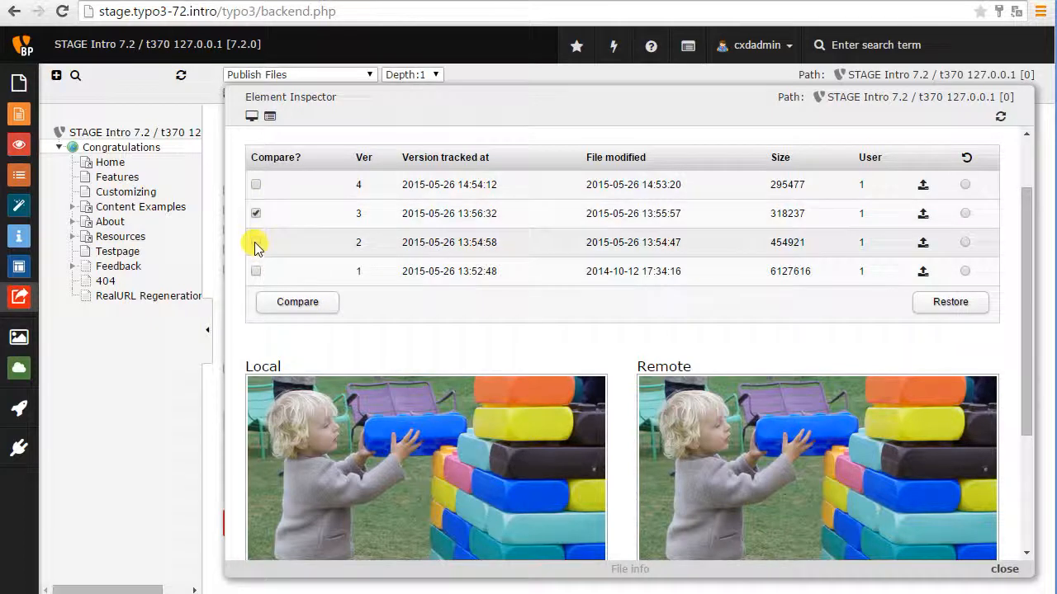
left_click(330, 311)
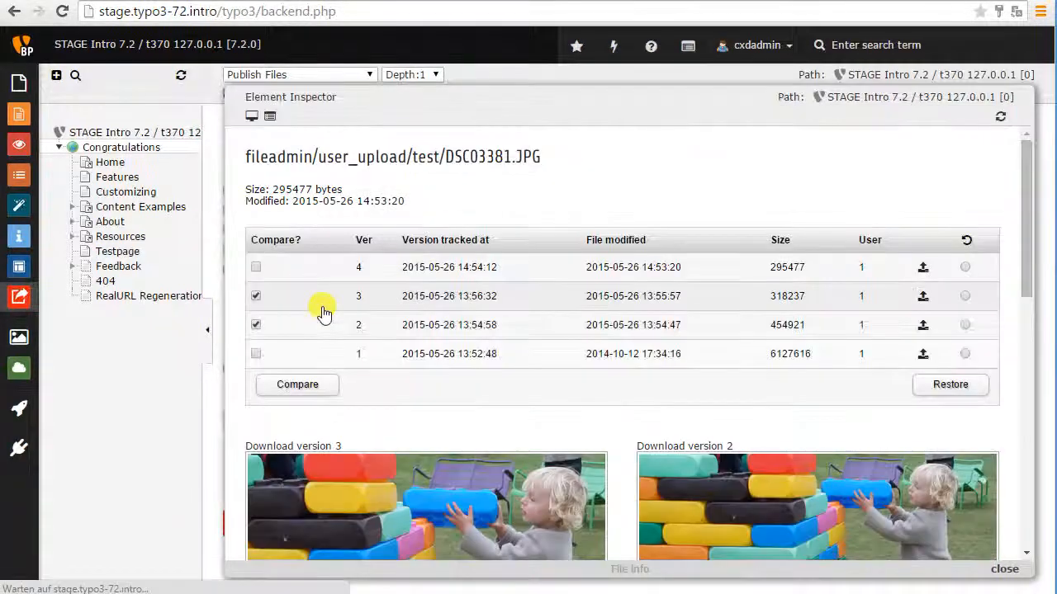
scroll(402, 325, "down", 2)
scroll(421, 333, "down", 1)
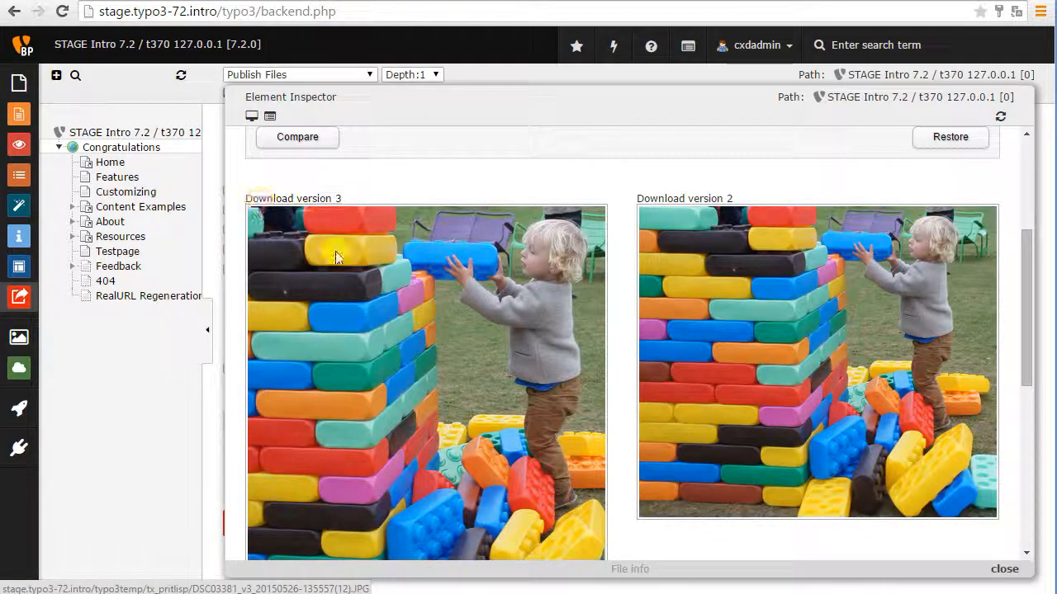
scroll(491, 285, "down", 1)
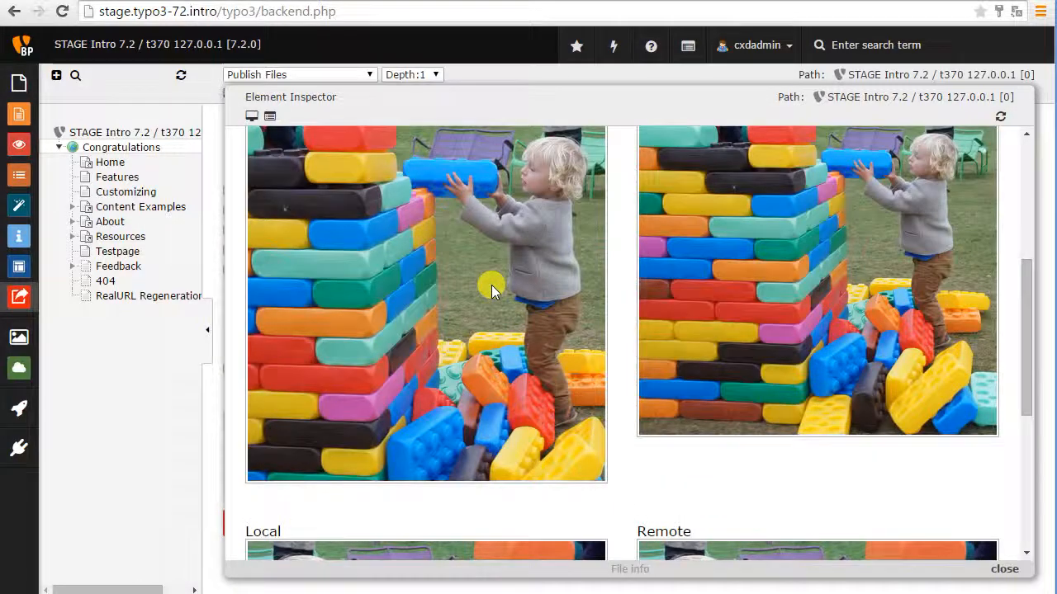
scroll(491, 285, "up", 4)
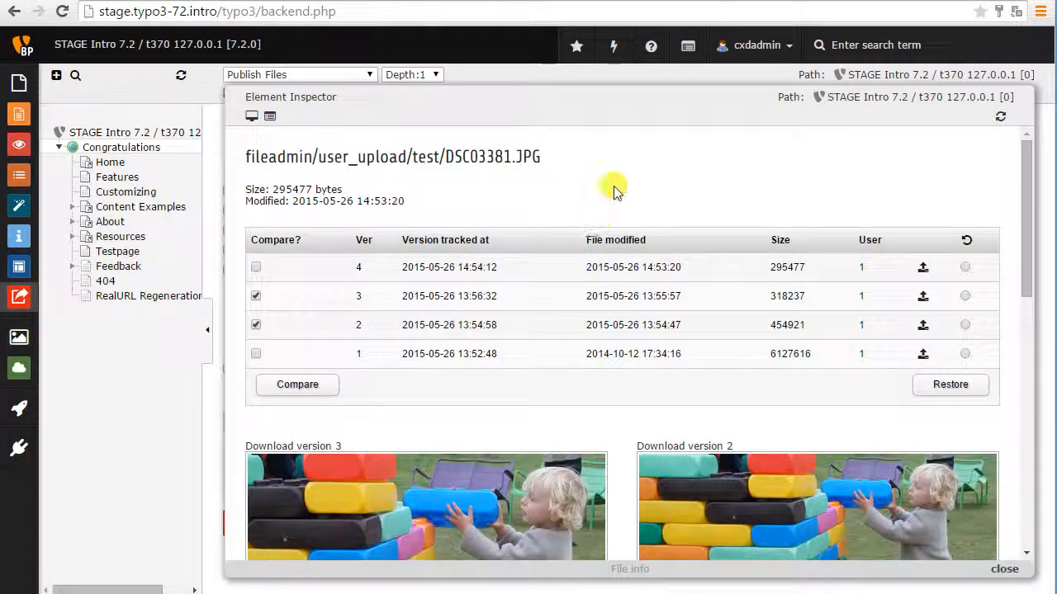
left_click(631, 80)
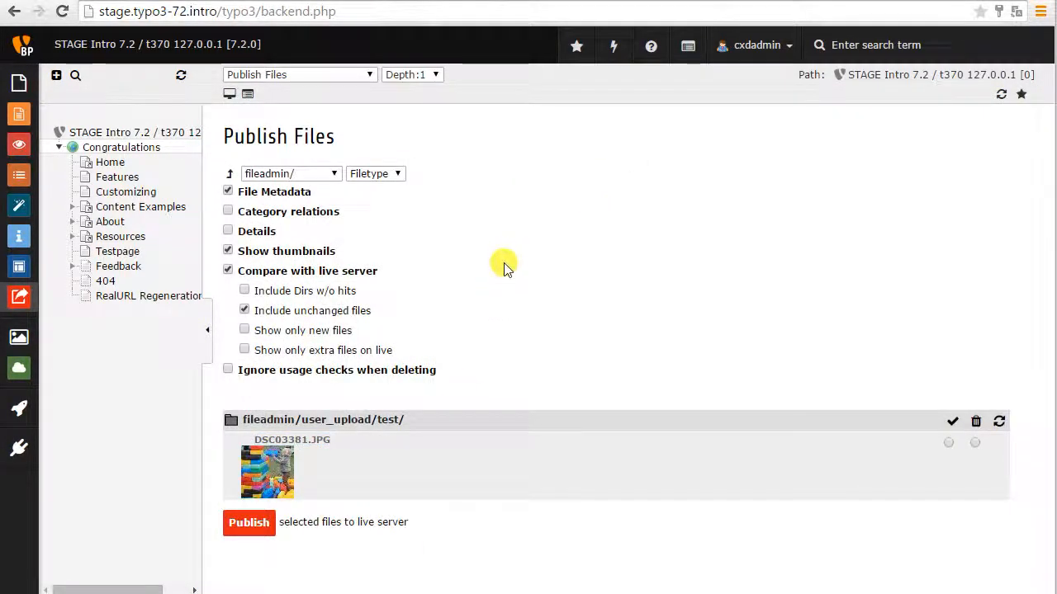
Open bla.html from the user_upload folder of the file list for editing.
left_click(227, 176)
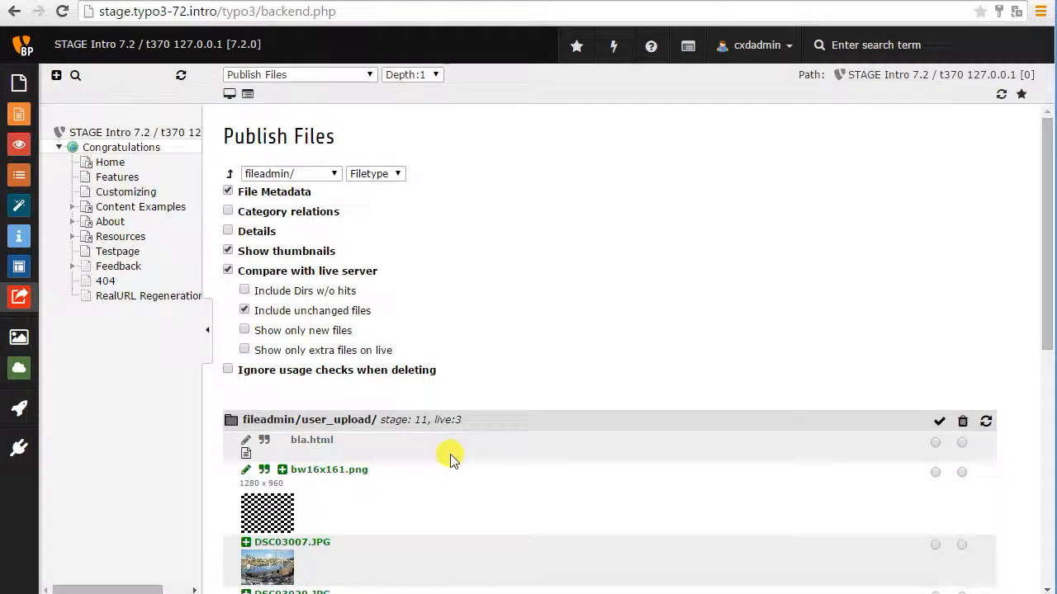
left_click(25, 373)
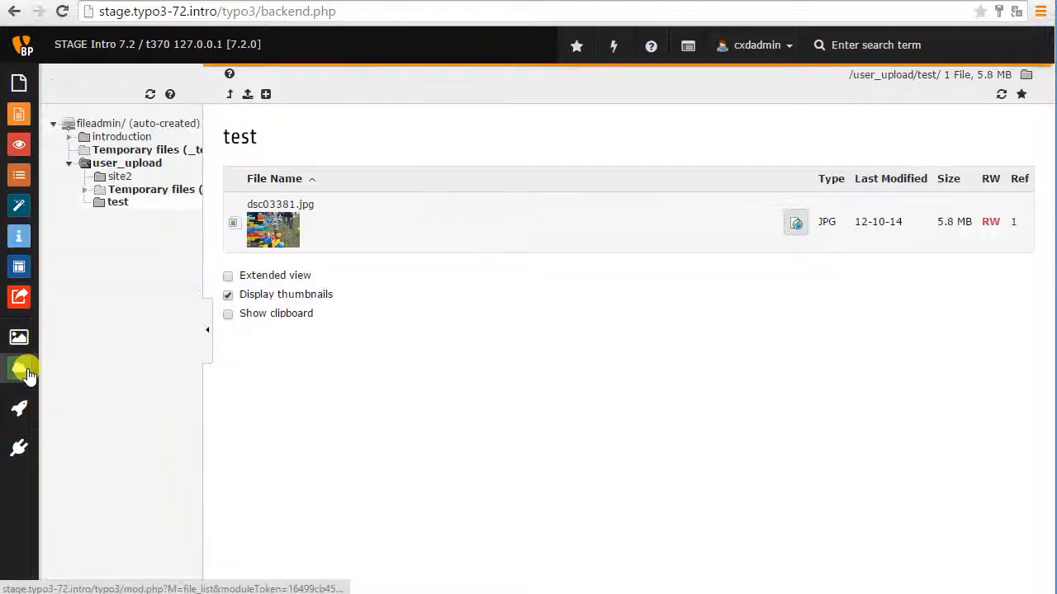
left_click(130, 164)
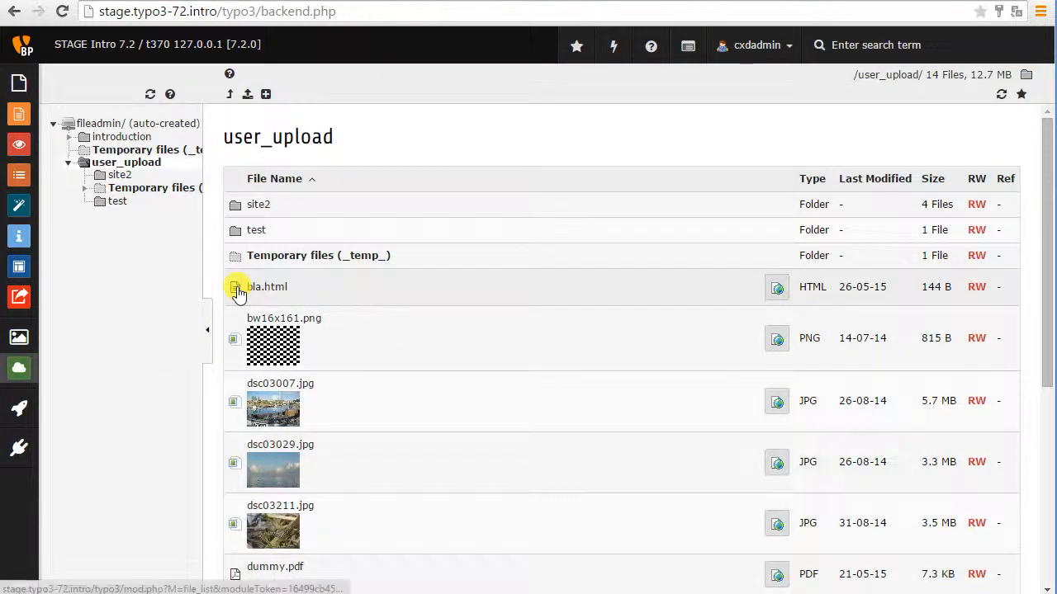
left_click(241, 290)
left_click(281, 317)
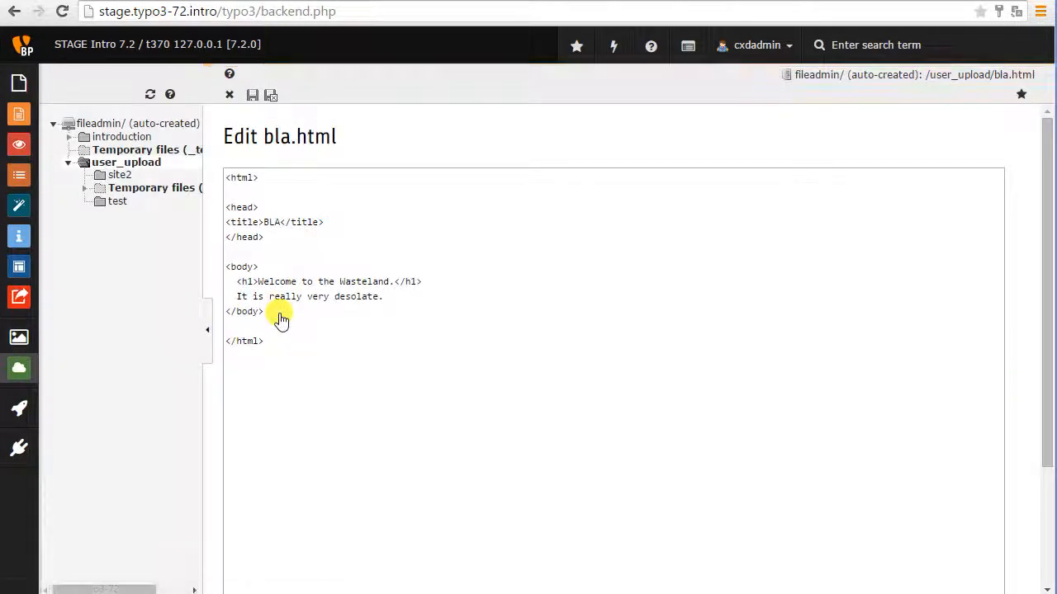
Add the line "Nothing much here" below "It is really very desolate." in bla.html, and save and close the file.
left_click(420, 298)
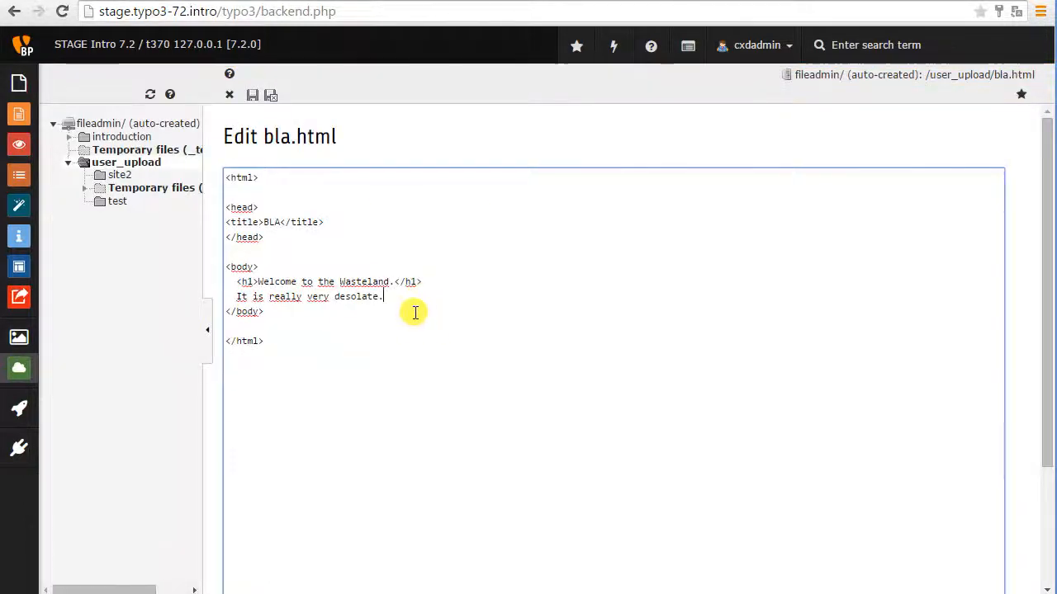
key("Return")
type("Nothing much her")
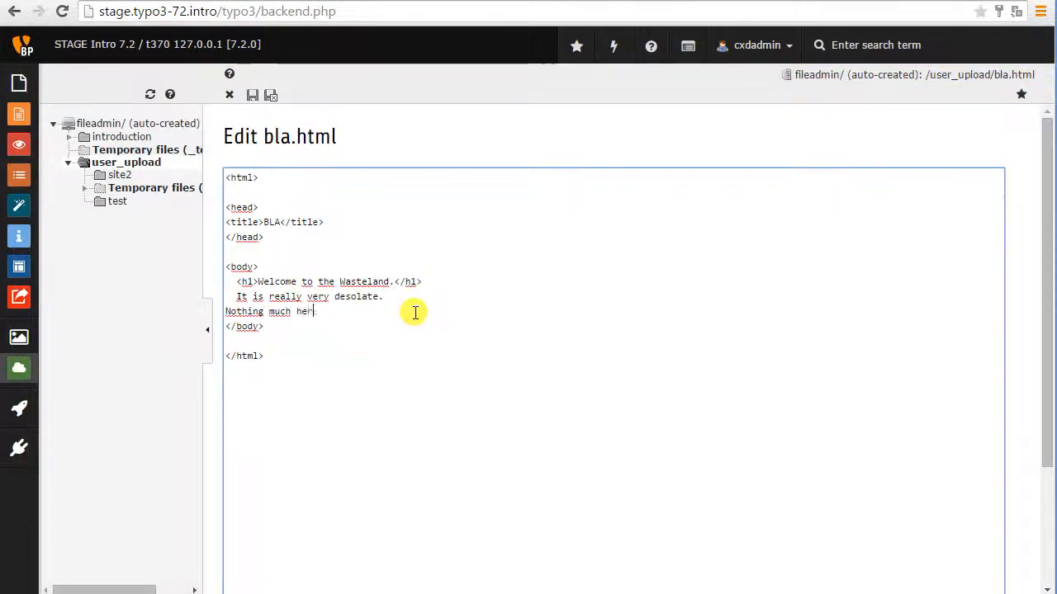
type("e")
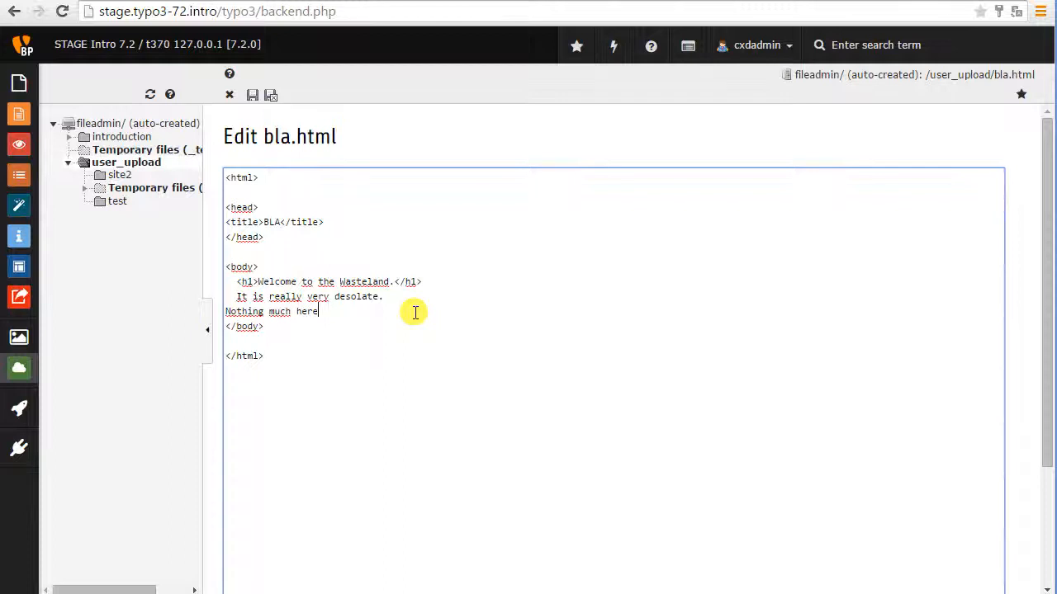
left_click(272, 96)
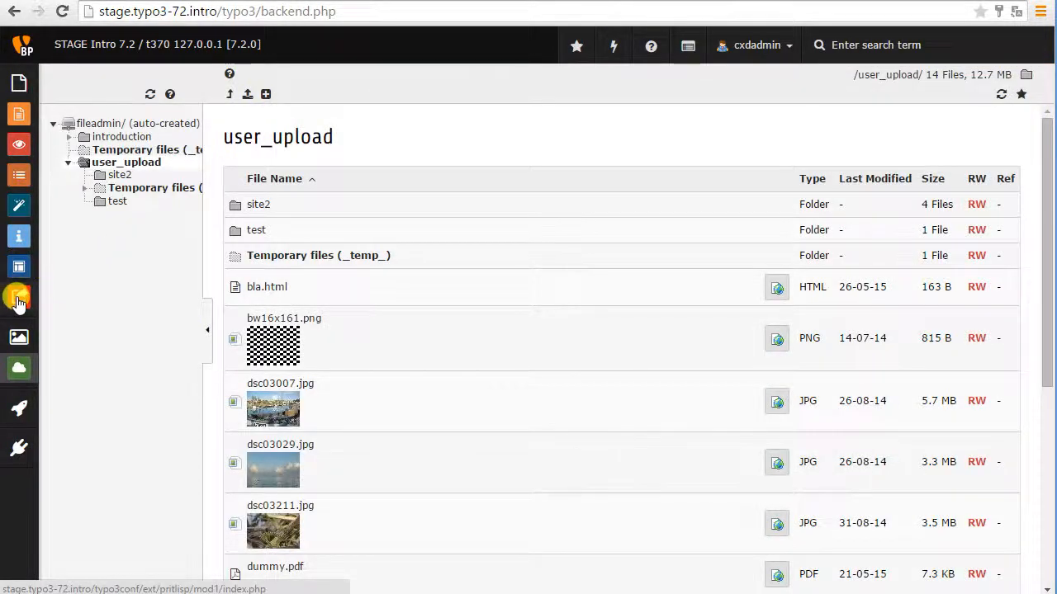
Show fileadmin/user_upload/ in the file publishing module and enable the comparison with the live server.
left_click(19, 299)
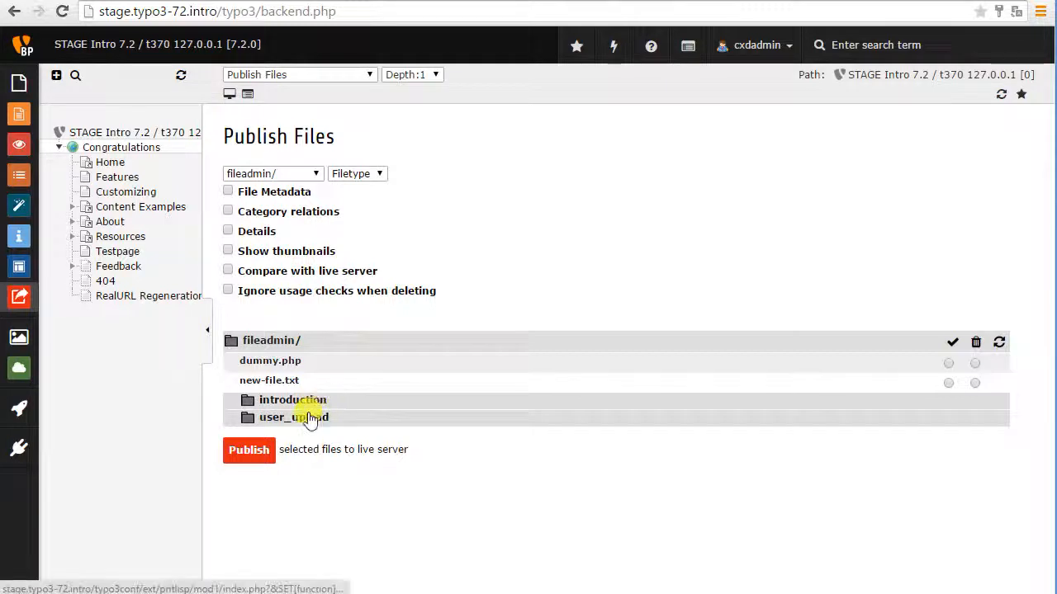
left_click(310, 418)
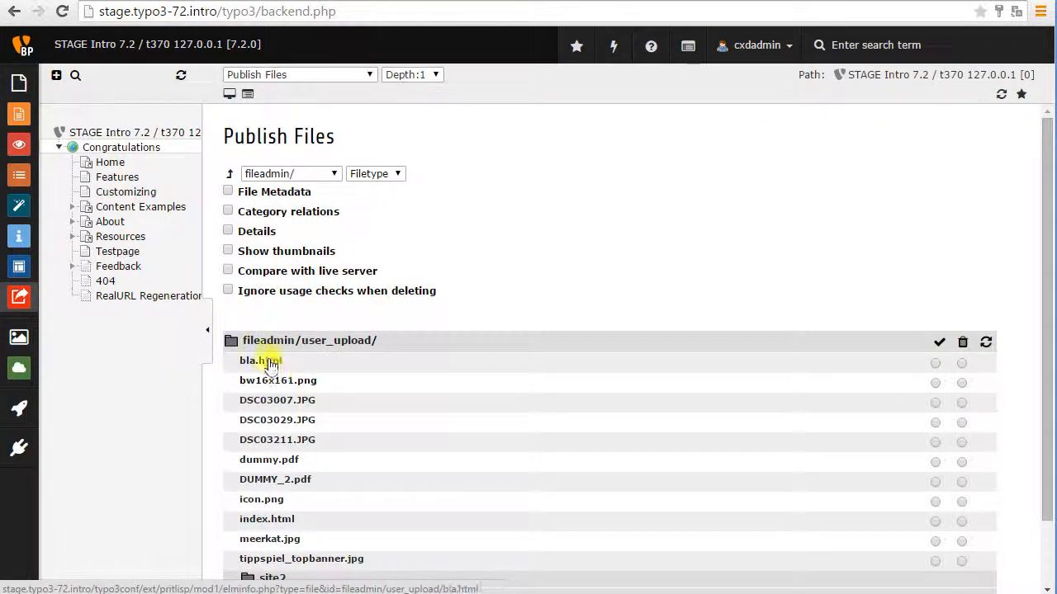
left_click(229, 271)
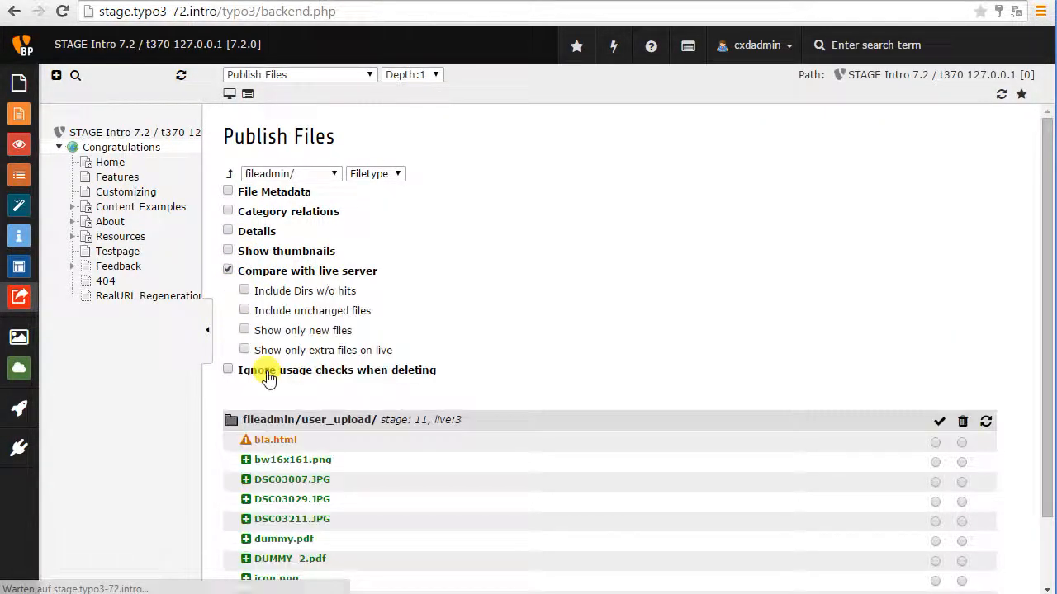
Inspect the file info of bla.html, comparing its local and remote code, and close the inspector.
left_click(272, 444)
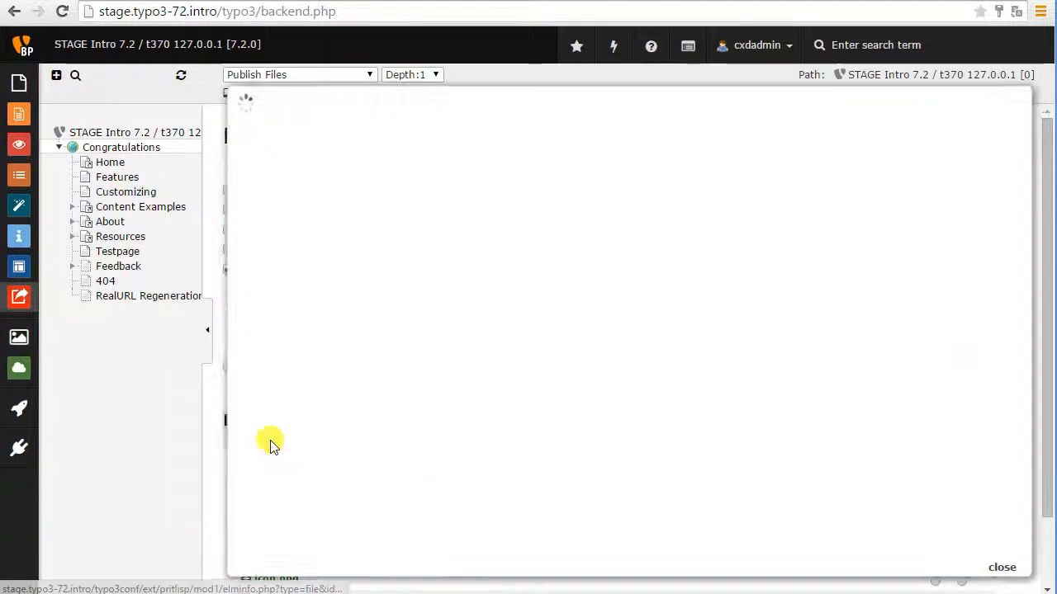
scroll(443, 439, "down", 2)
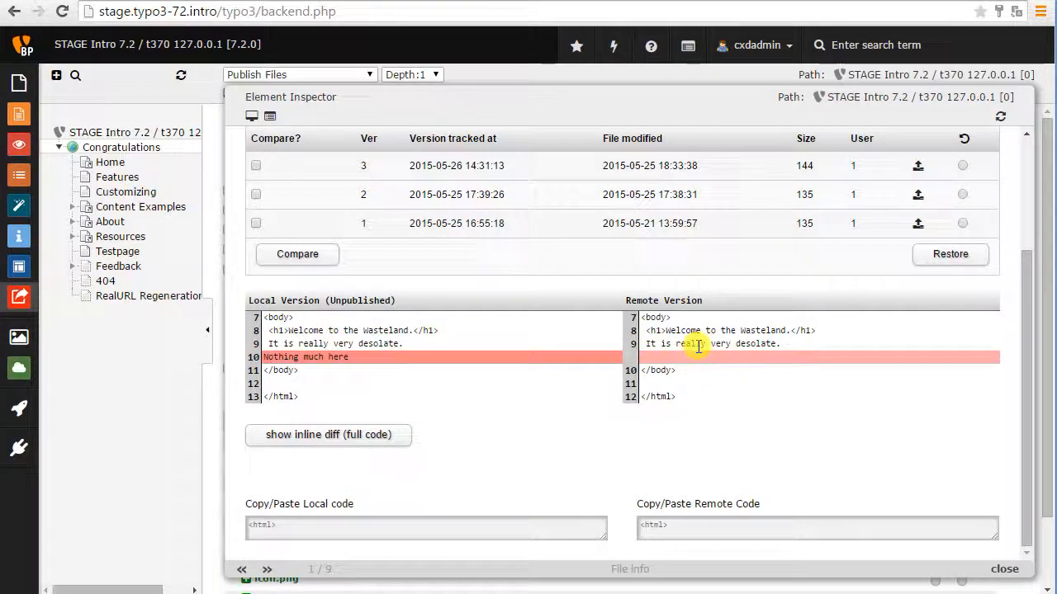
left_click(562, 525)
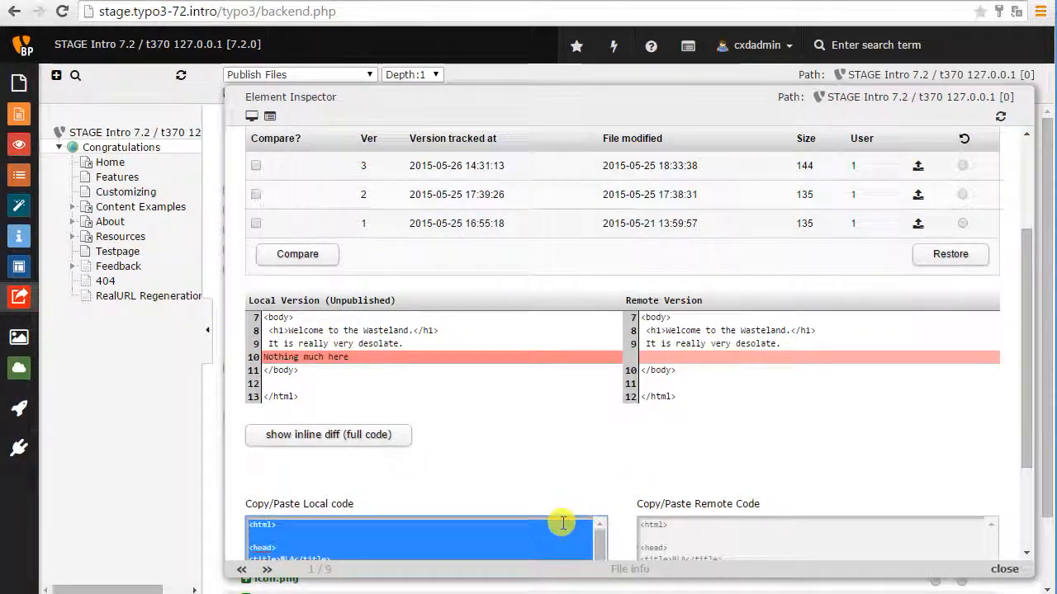
scroll(545, 516, "down", 2)
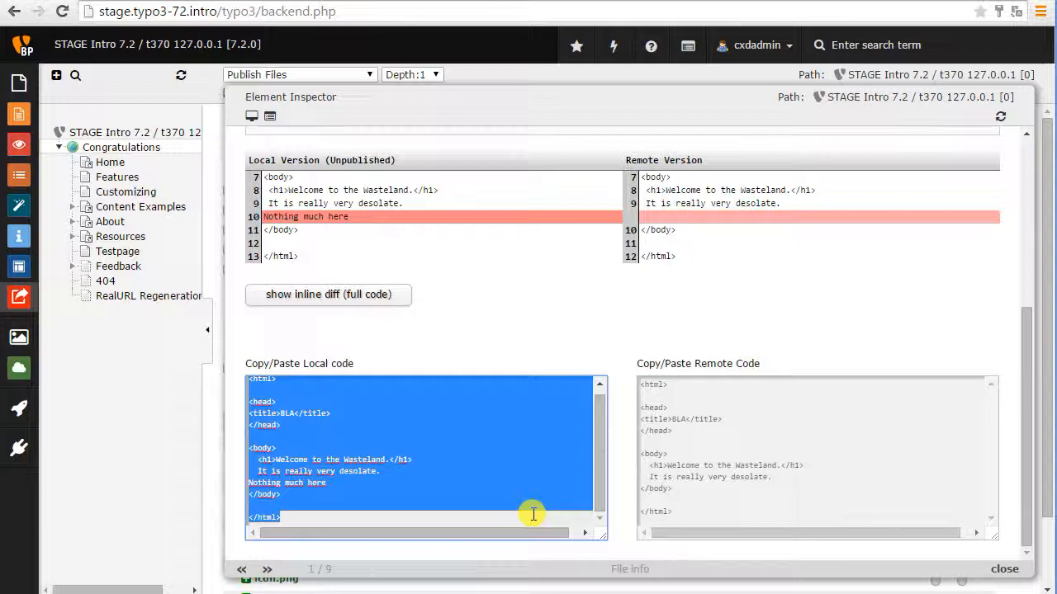
left_click(502, 351)
scroll(502, 347, "up", 4)
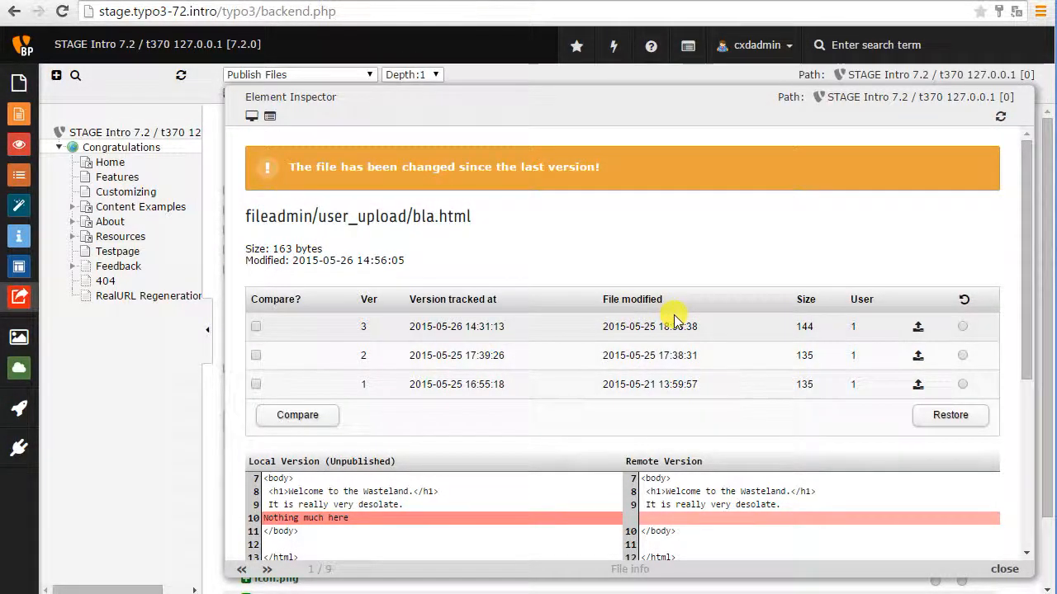
left_click(213, 422)
Mark bla.html for publishing, publish it to the live server, and return to the file listing.
left_click(935, 439)
scroll(670, 465, "down", 1)
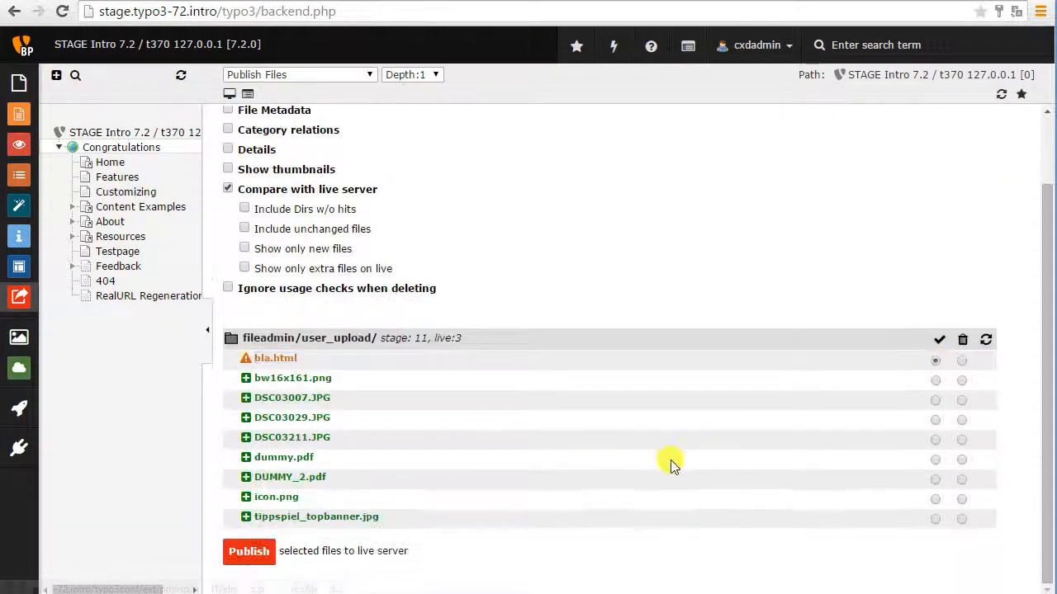
left_click(265, 551)
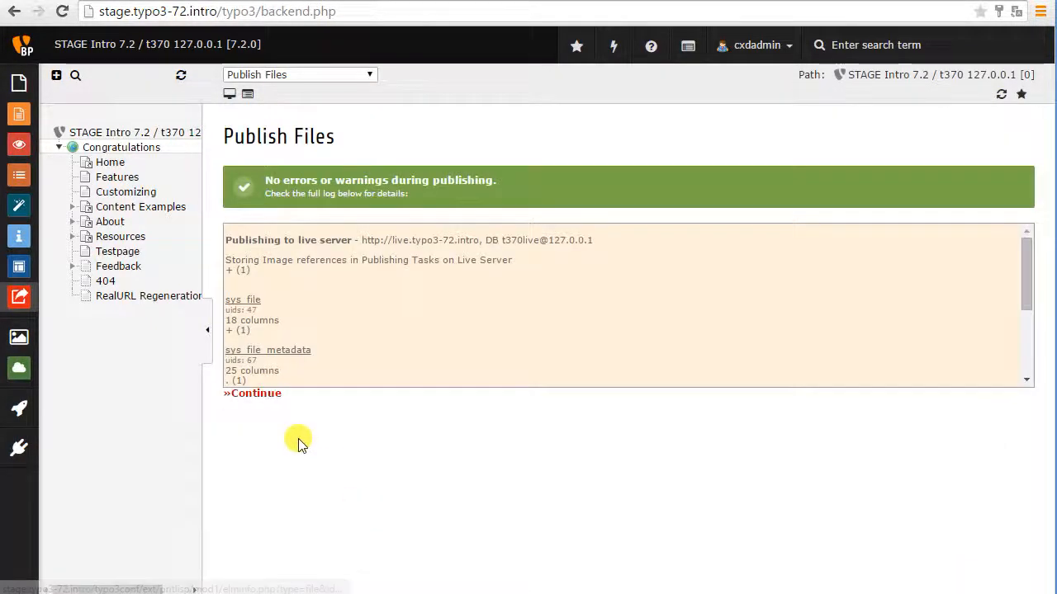
left_click(274, 394)
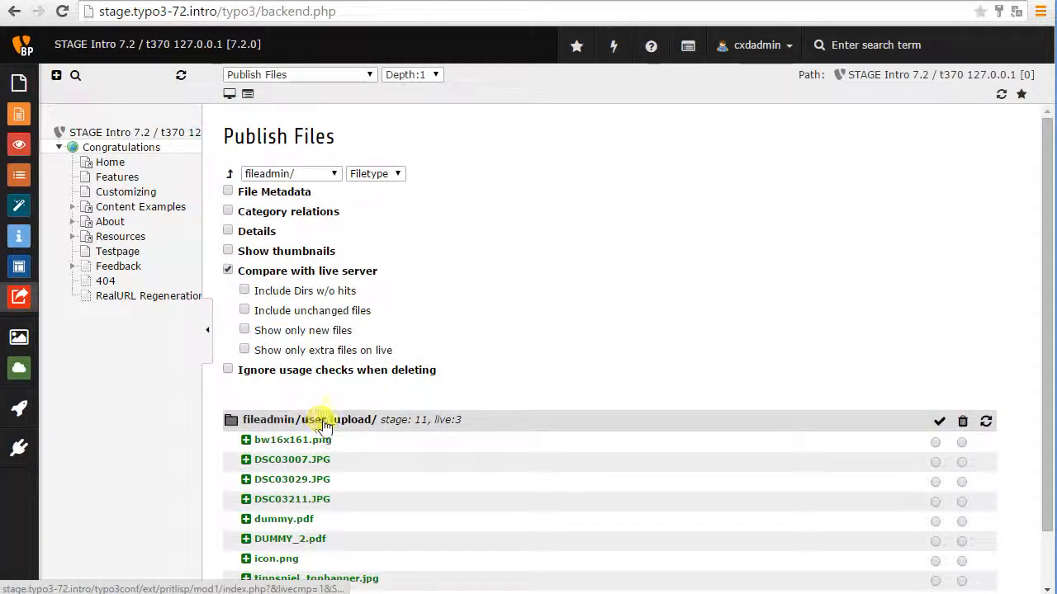
Include unchanged files in the listing and compare tracked versions 4 and 2 of bla.html in its file info.
left_click(278, 310)
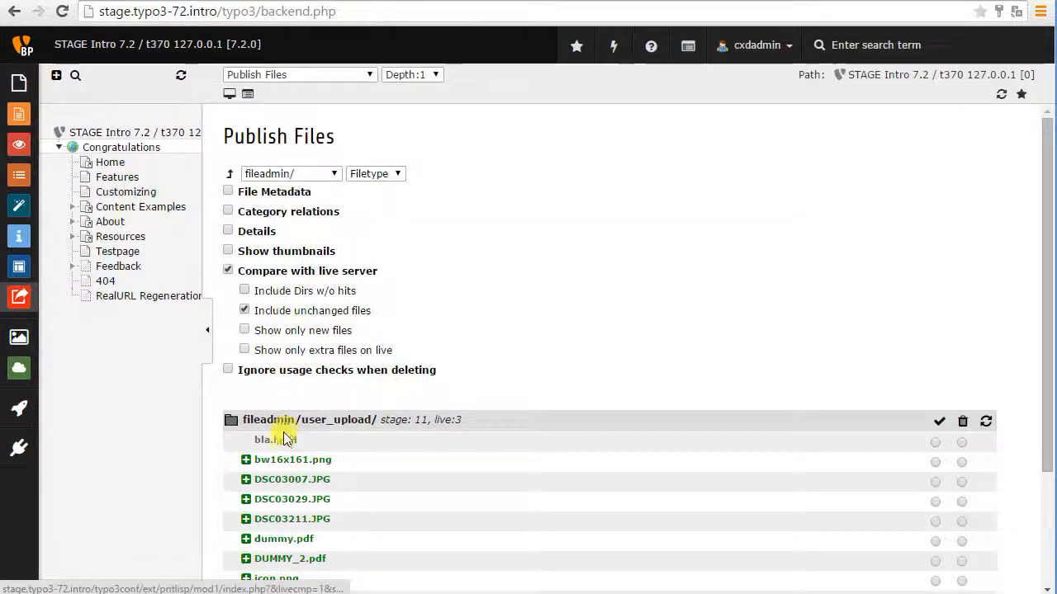
left_click(279, 440)
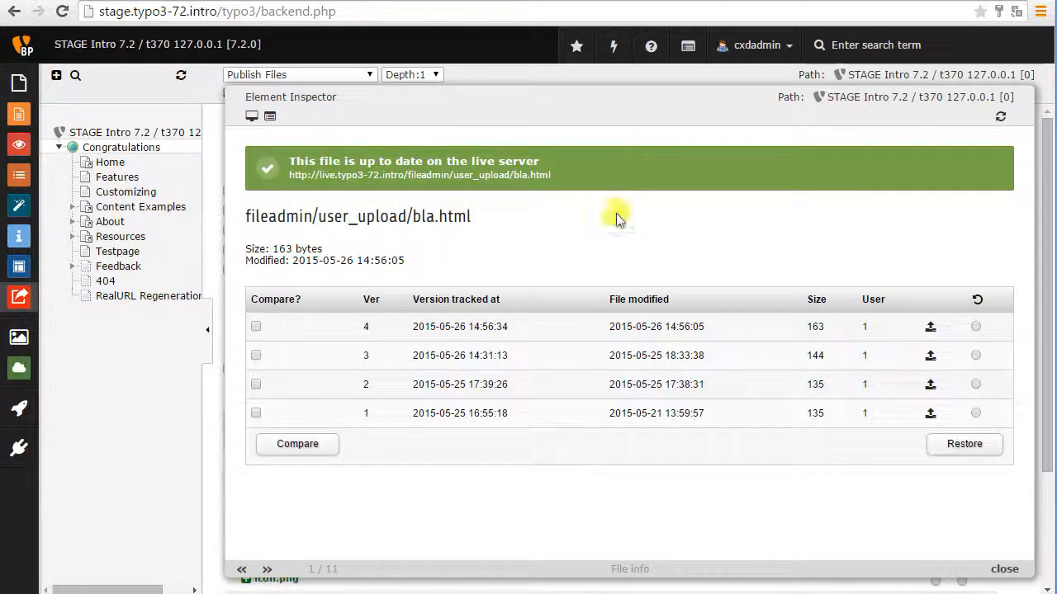
left_click(256, 326)
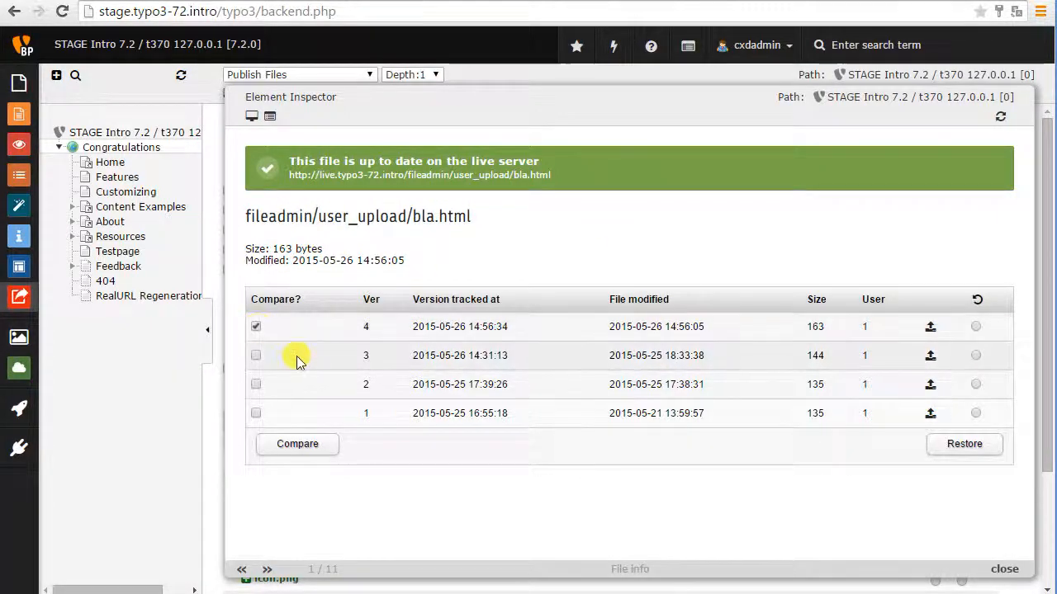
left_click(256, 385)
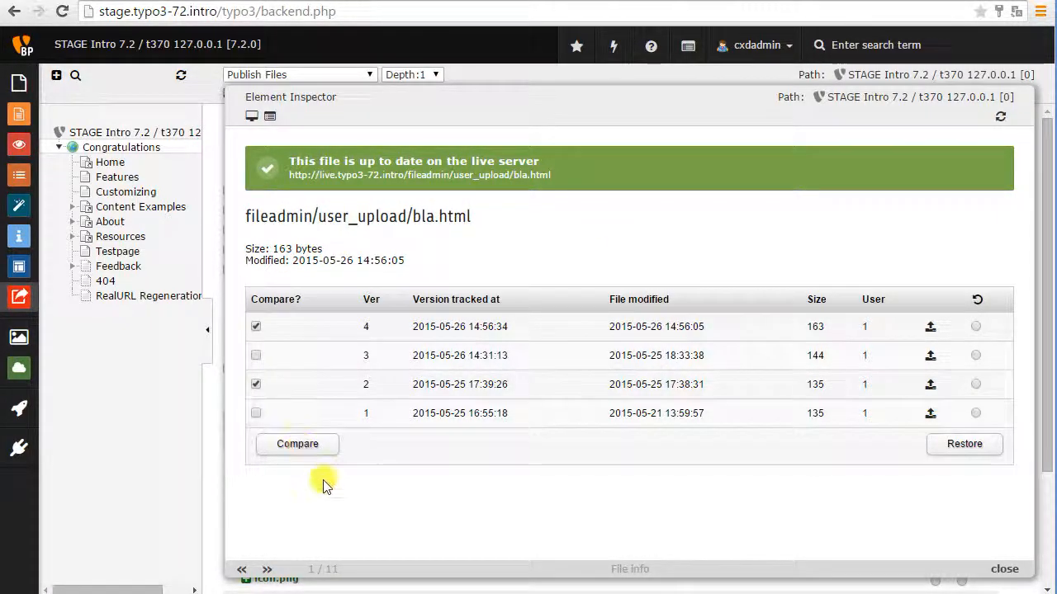
left_click(324, 451)
scroll(447, 493, "down", 3)
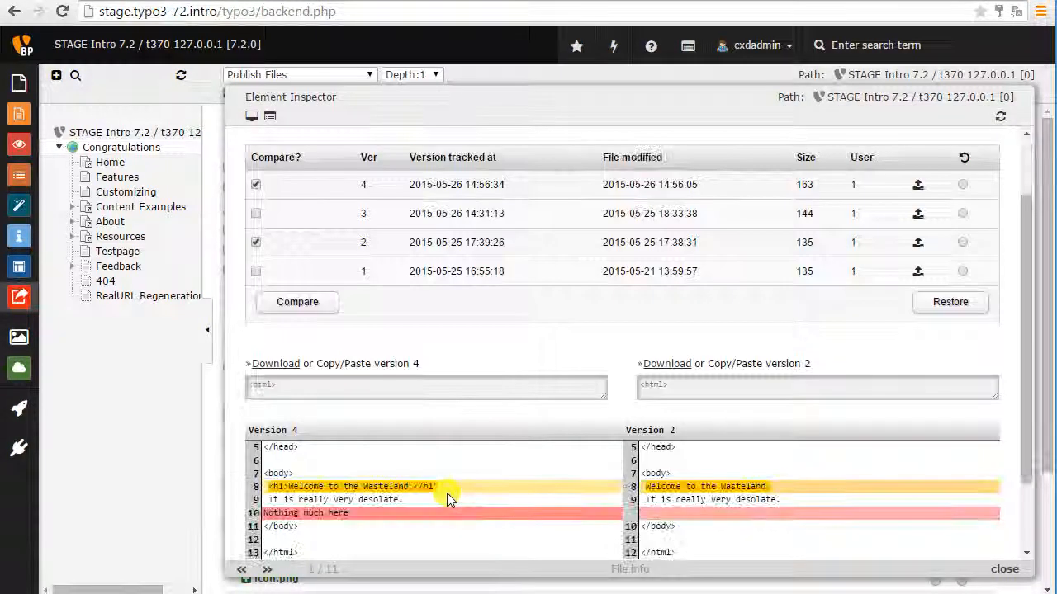
scroll(447, 493, "down", 1)
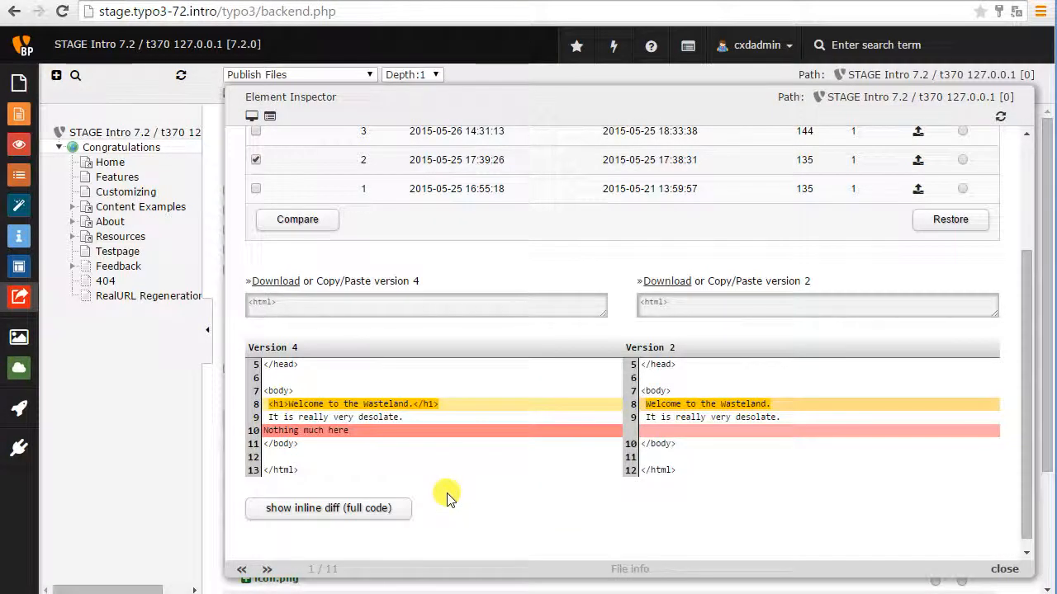
Compare tracked versions 4 and 1 of bla.html instead, and close the inspector.
left_click(258, 194)
scroll(259, 194, "up", 1)
left_click(255, 242)
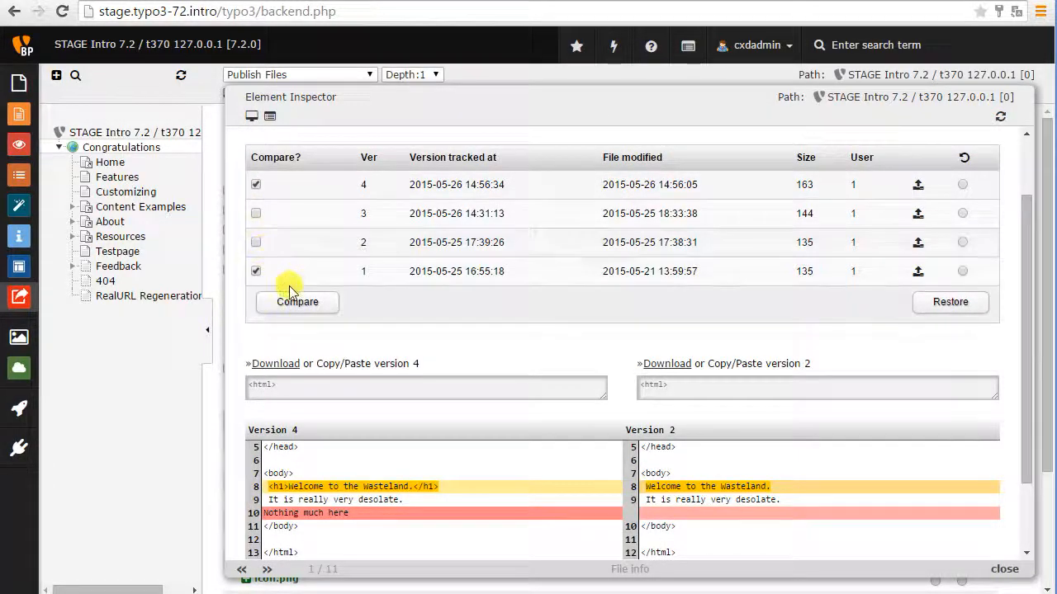
left_click(293, 301)
scroll(401, 433, "down", 2)
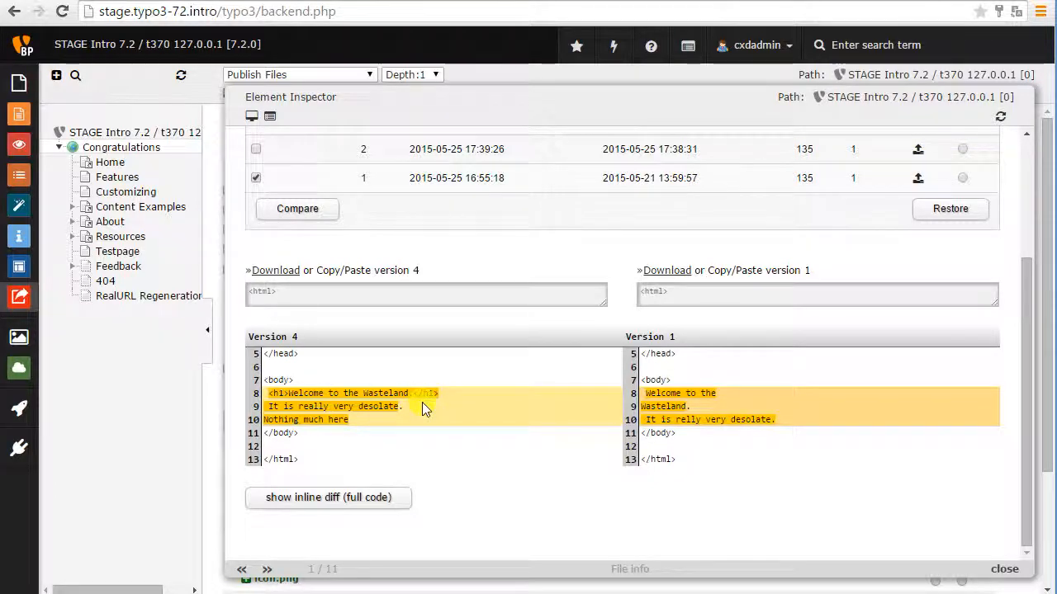
scroll(422, 403, "up", 2)
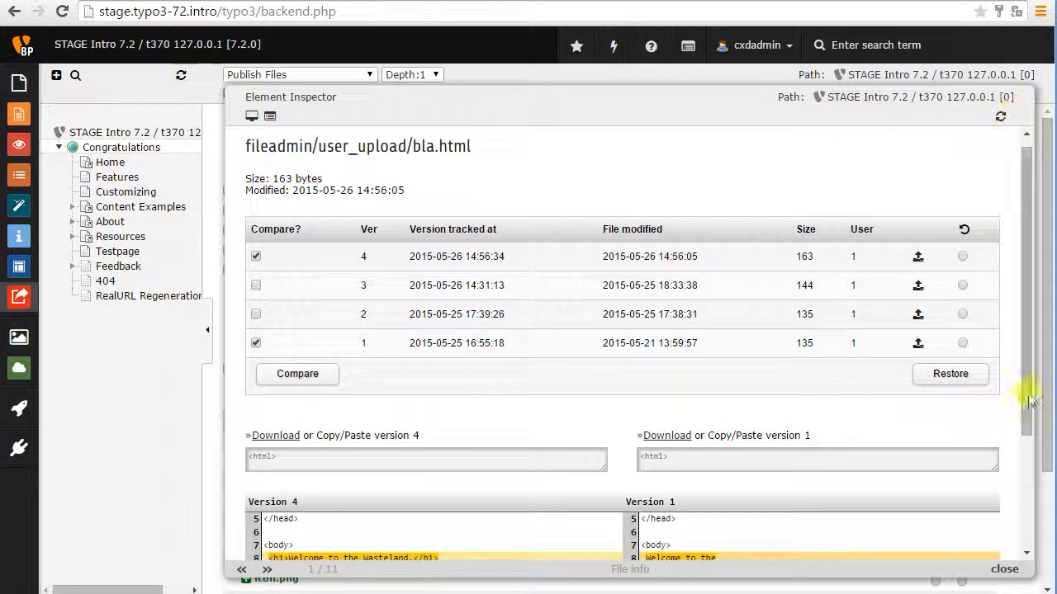
left_click(1039, 100)
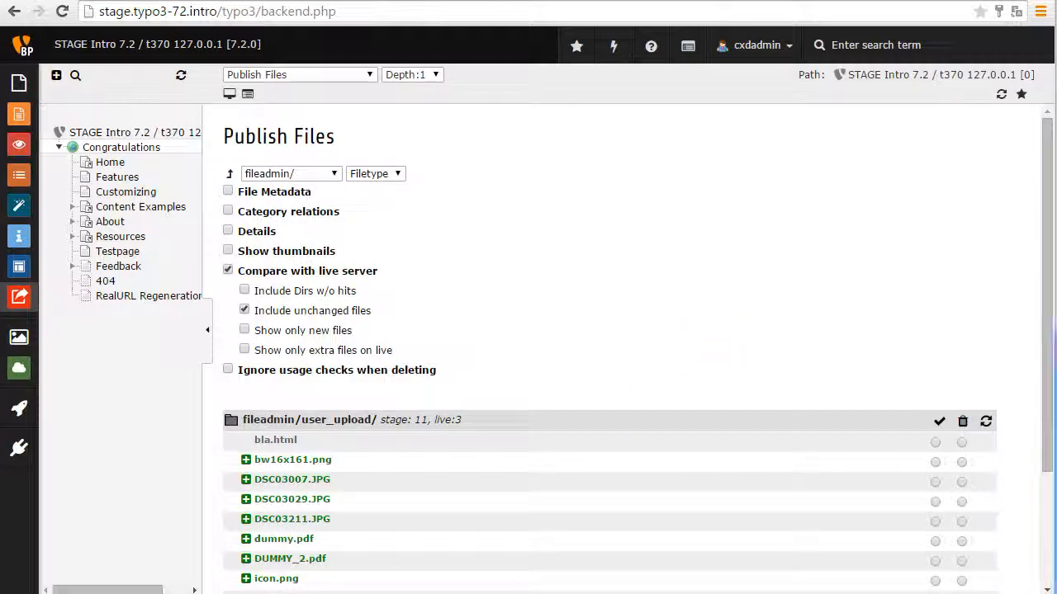
Switch to File Explorer, add konzern.canvas.png to the live fileadmin\user_upload folder, and return to the TYPO3 backend.
left_click_drag(1056, 528, 456, 100)
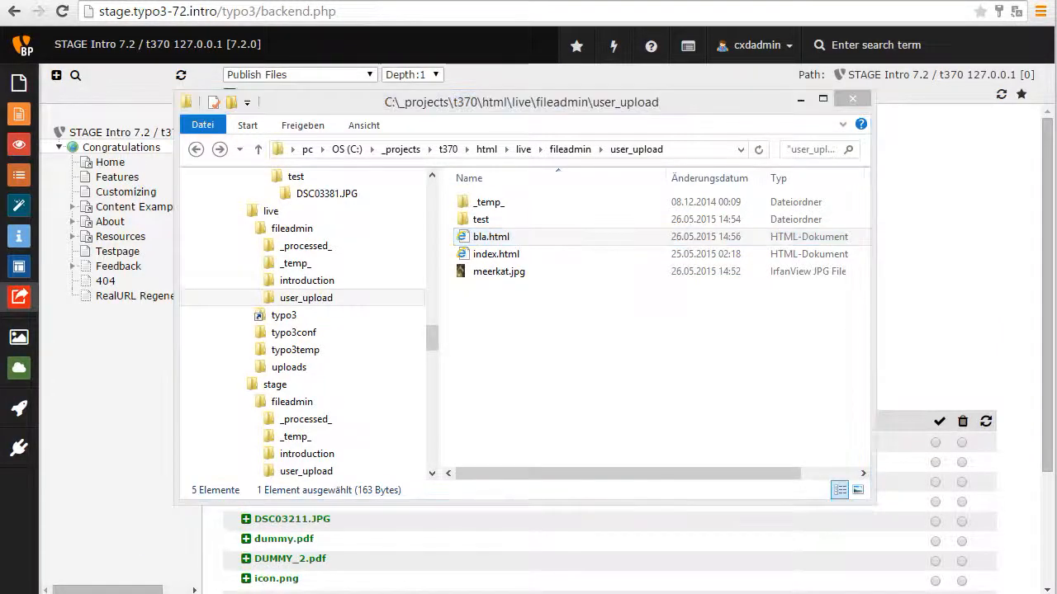
left_click_drag(547, 593, 547, 371)
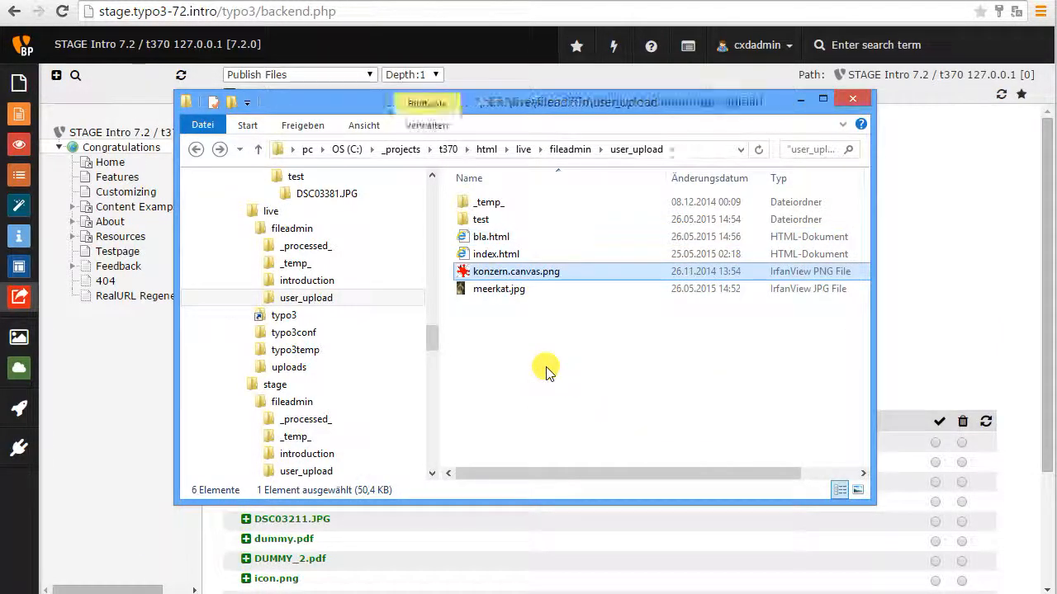
left_click(939, 272)
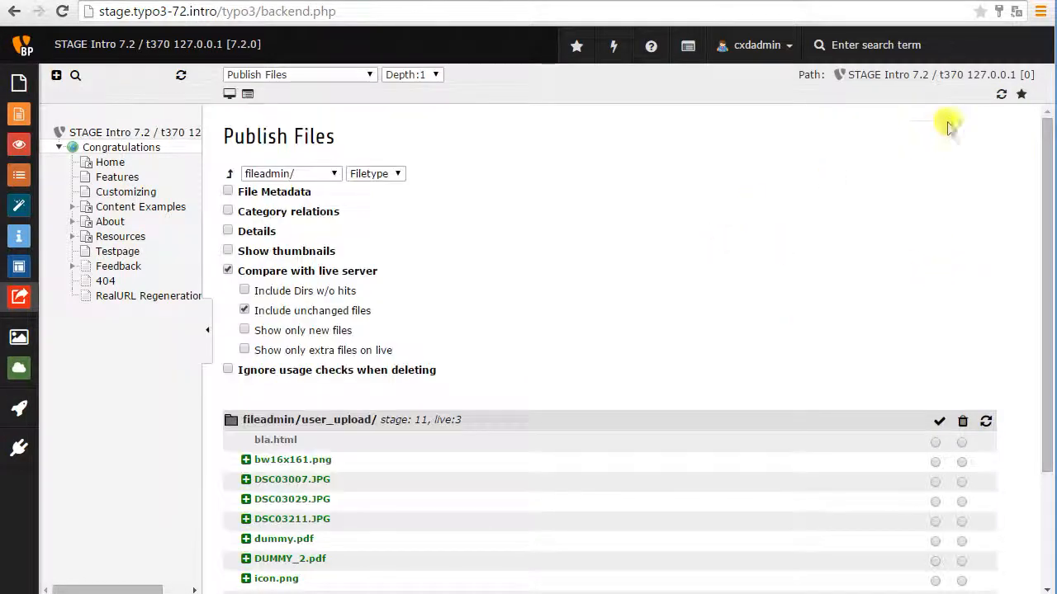
Refresh the file listing, delete the extra file konzern.canvas.png from the live server by publishing, and return to the listing.
left_click(1002, 94)
scroll(913, 157, "down", 1)
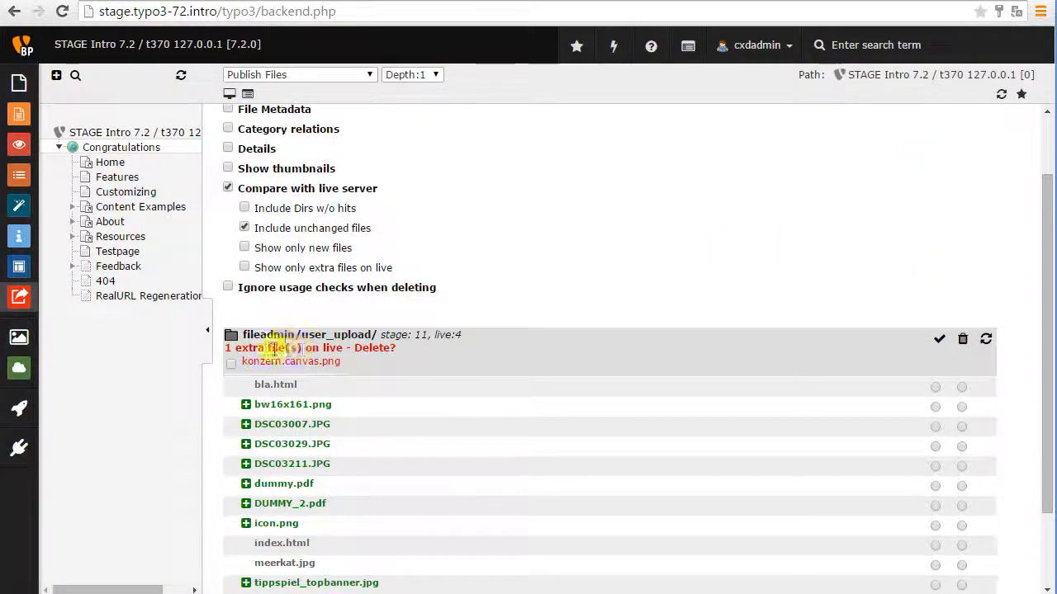
scroll(359, 356, "down", 1)
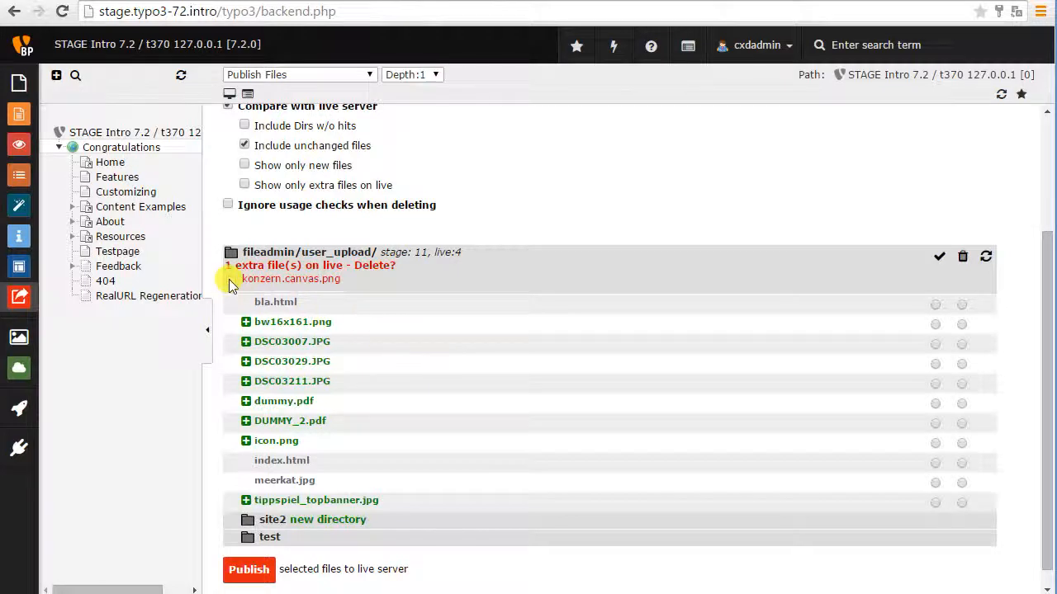
left_click(248, 570)
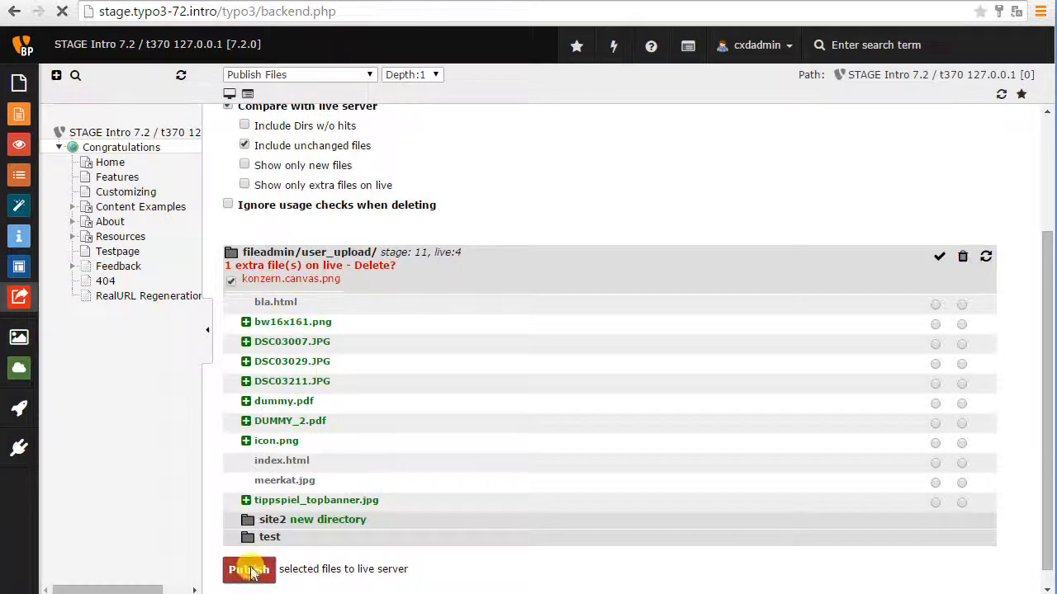
left_click(263, 394)
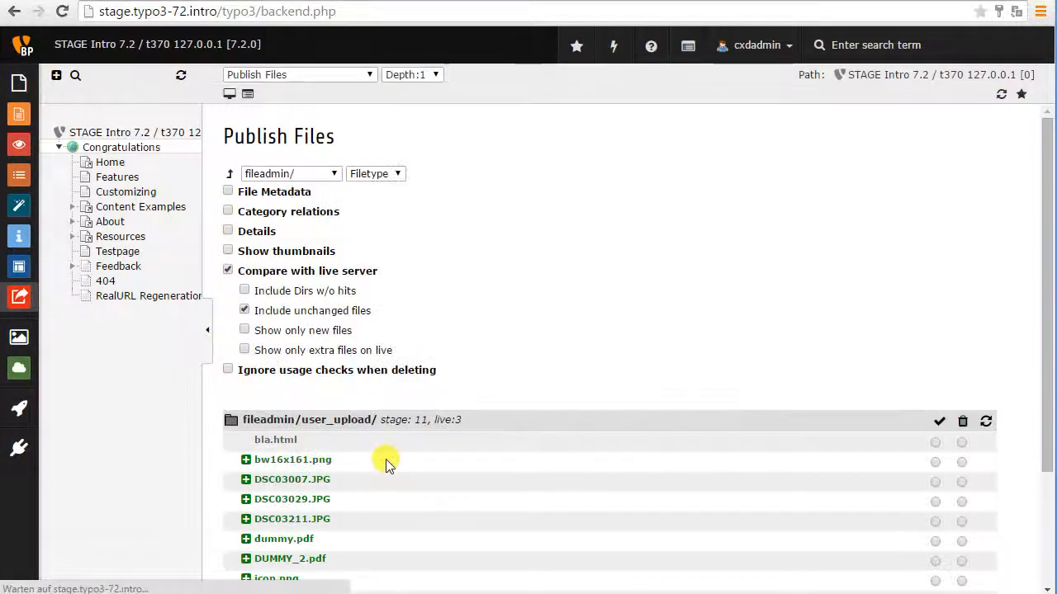